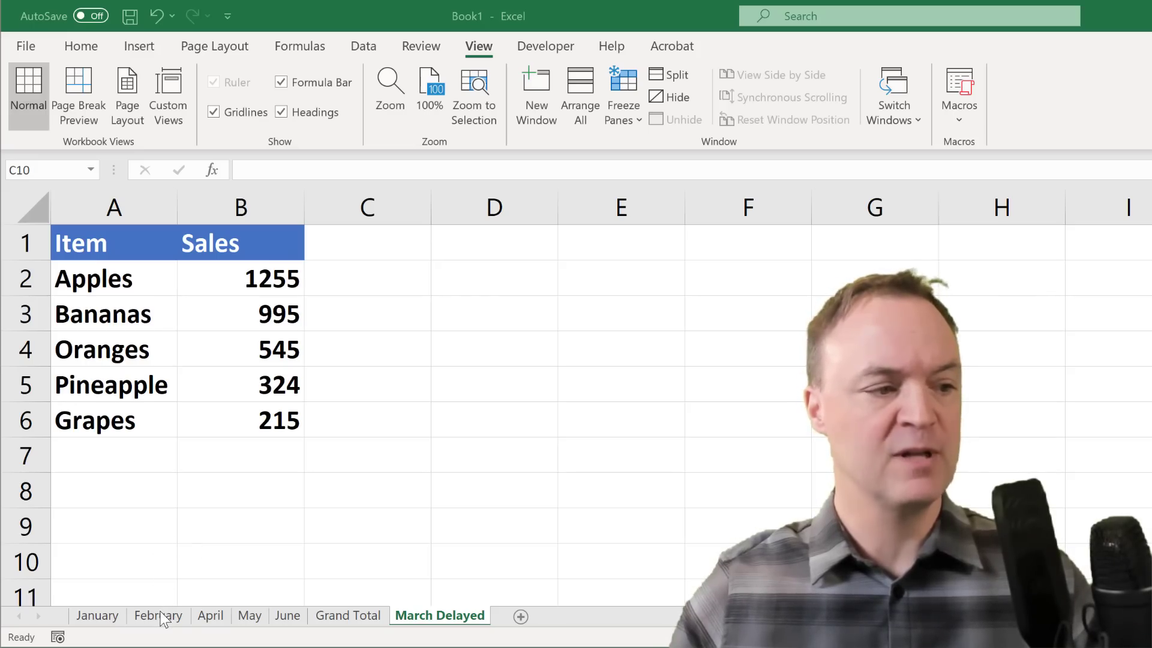
Look at the monthly sheets' sales figures, starting with the April sheet.
{"action": "left_click", "coordinate": [210, 617]}
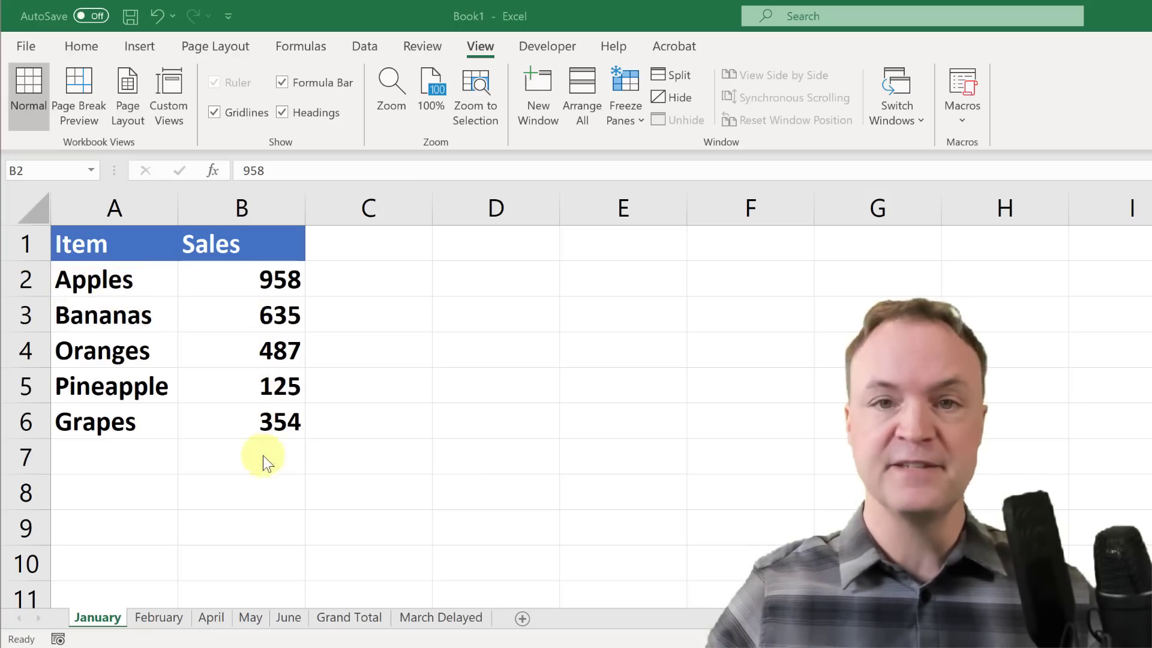
Review the February and April sheets, then go to the Grand Total sheet.
{"action": "left_click", "coordinate": [161, 618], "text": "ctrl"}
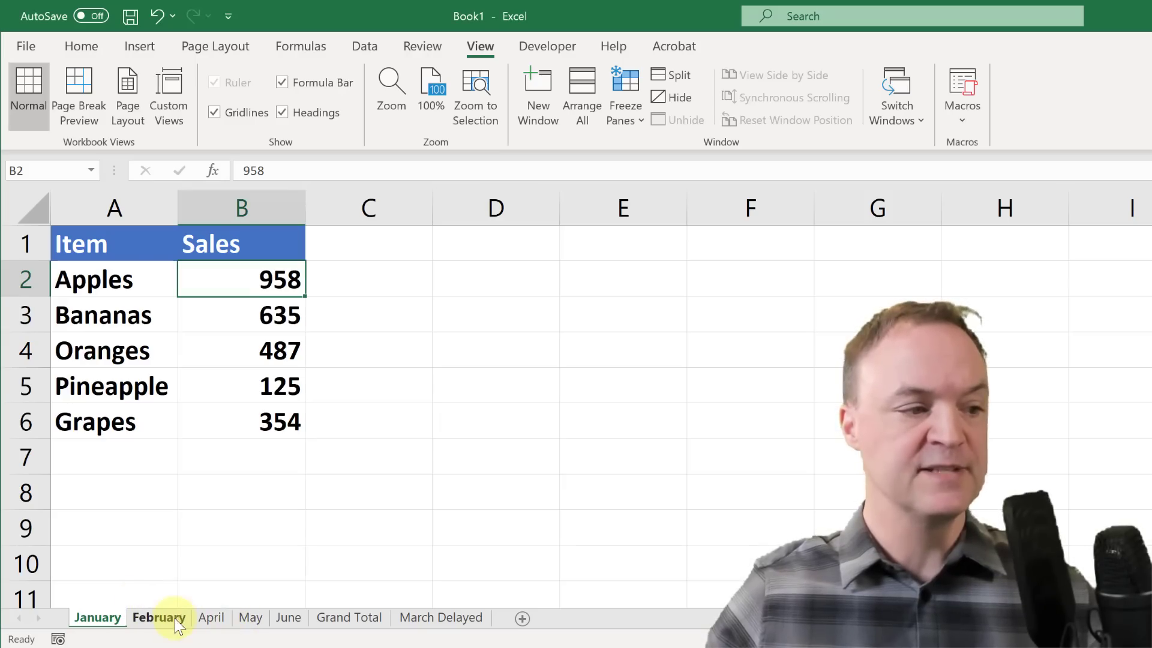
{"action": "left_click", "coordinate": [228, 613]}
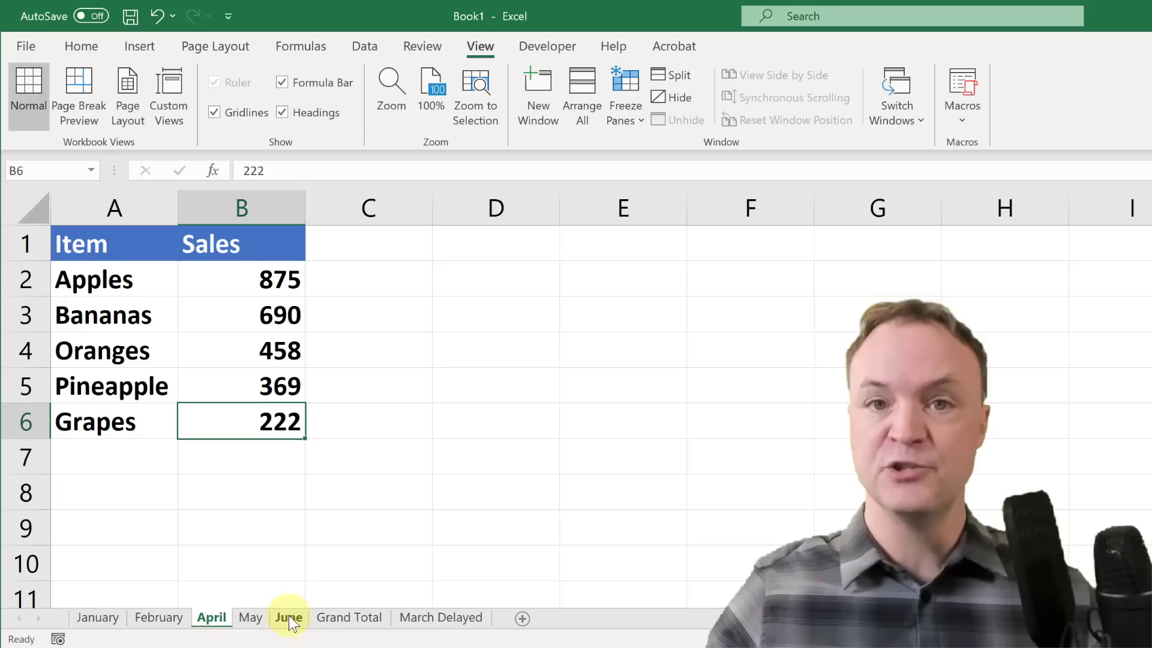
{"action": "left_click", "coordinate": [350, 618]}
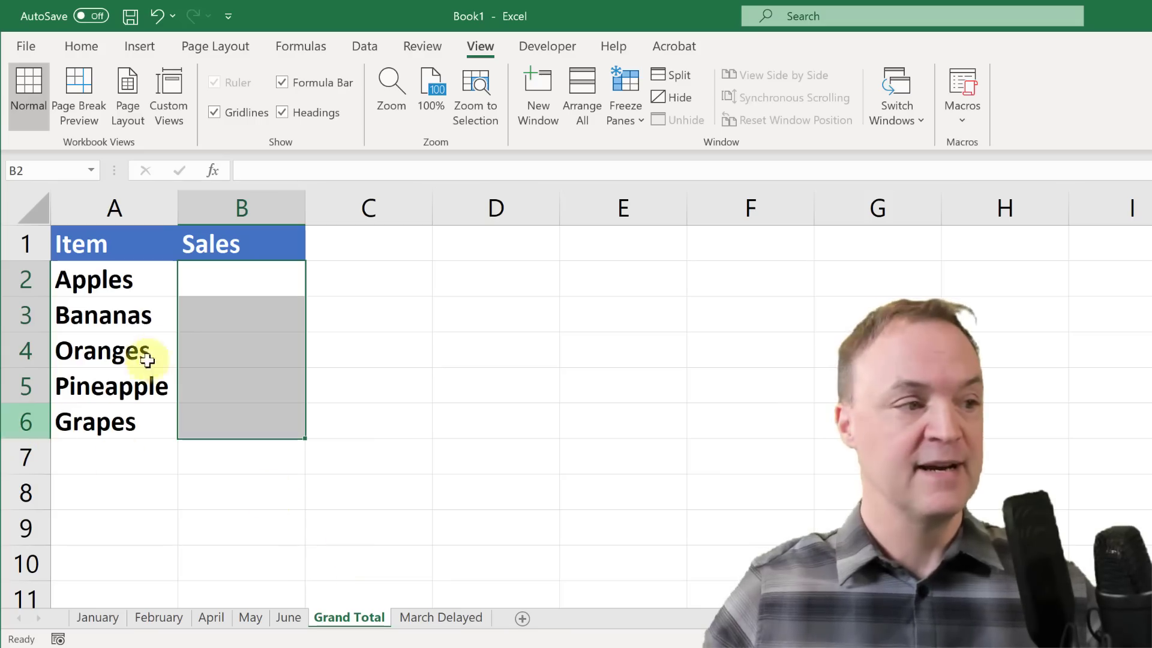
Enter =January!B2+February!B2 in Grand Total B2 so Apples shows 1612.
{"action": "left_click", "coordinate": [227, 283]}
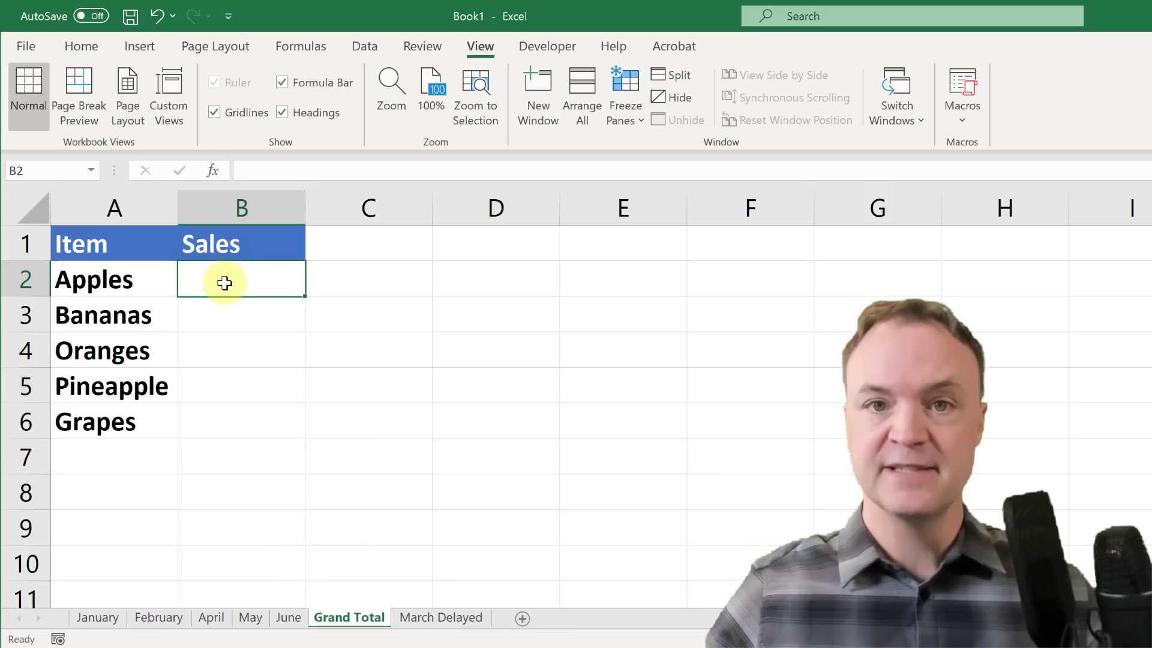
{"action": "type", "text": "="}
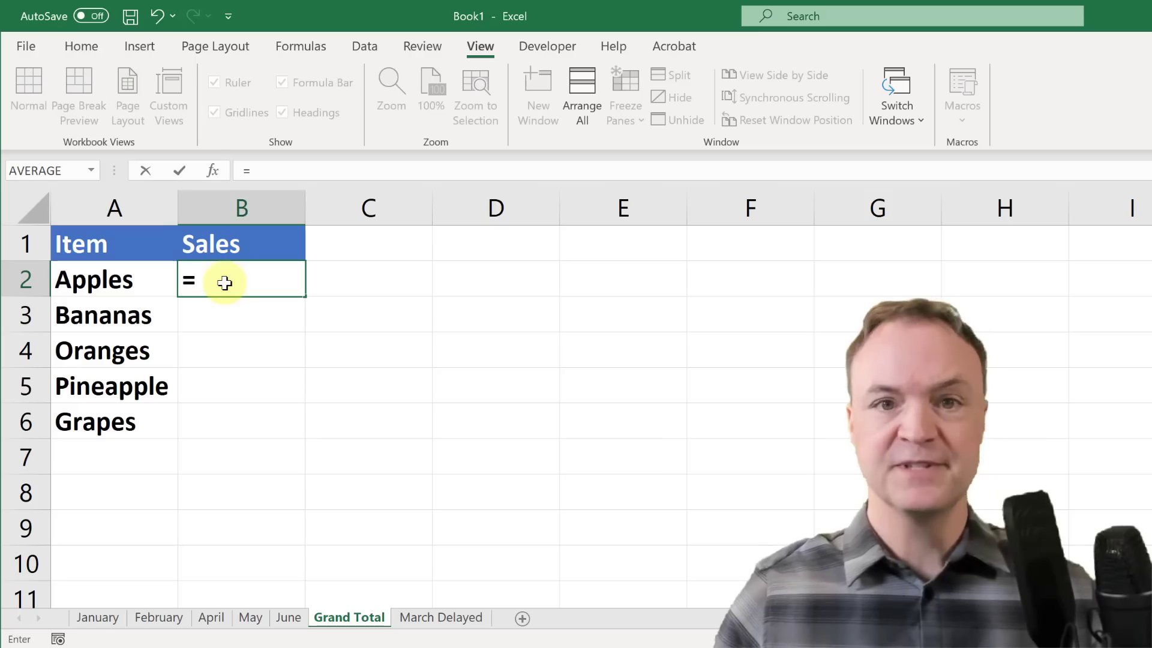
{"action": "left_click", "coordinate": [93, 618]}
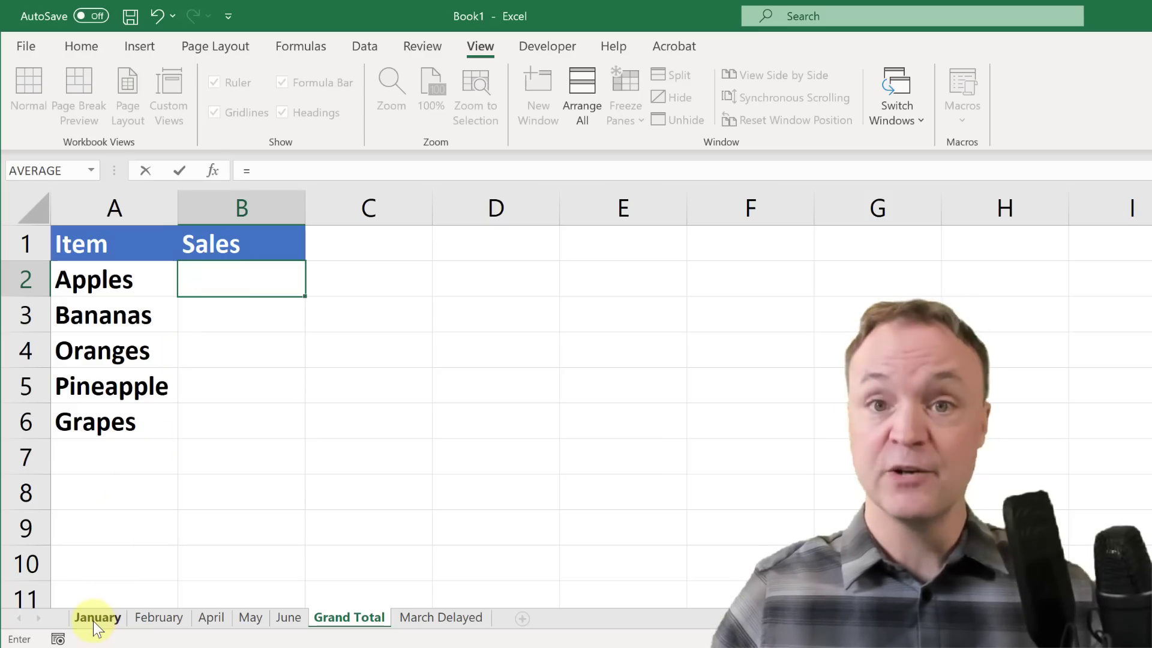
{"action": "left_click", "coordinate": [235, 287]}
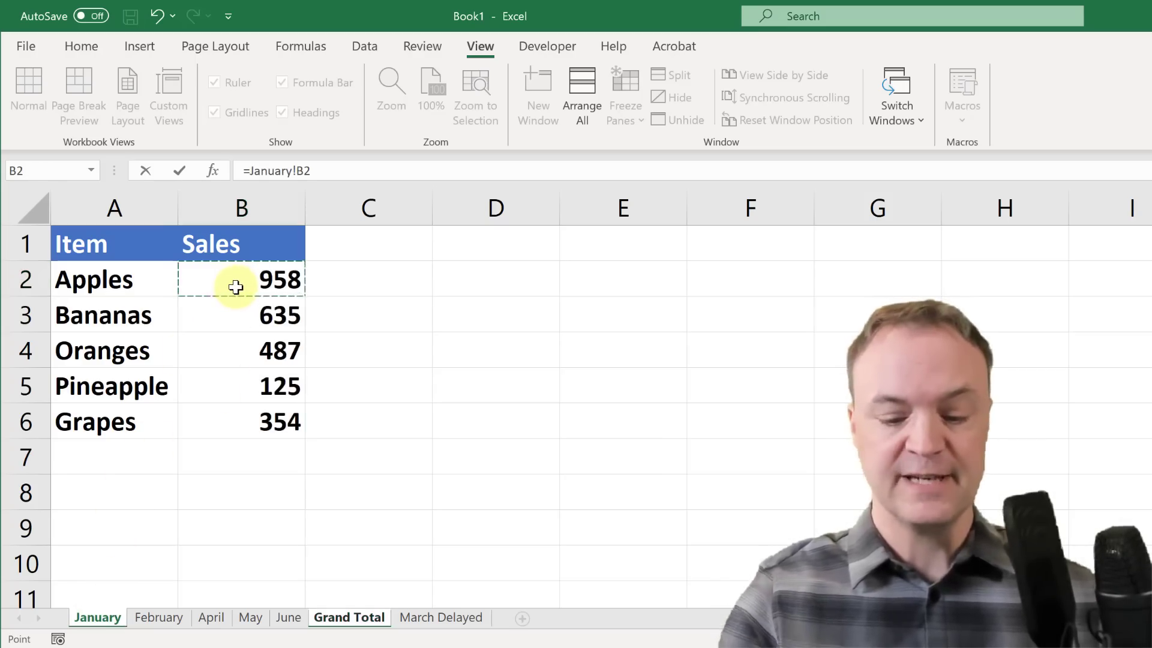
{"action": "type", "text": "+"}
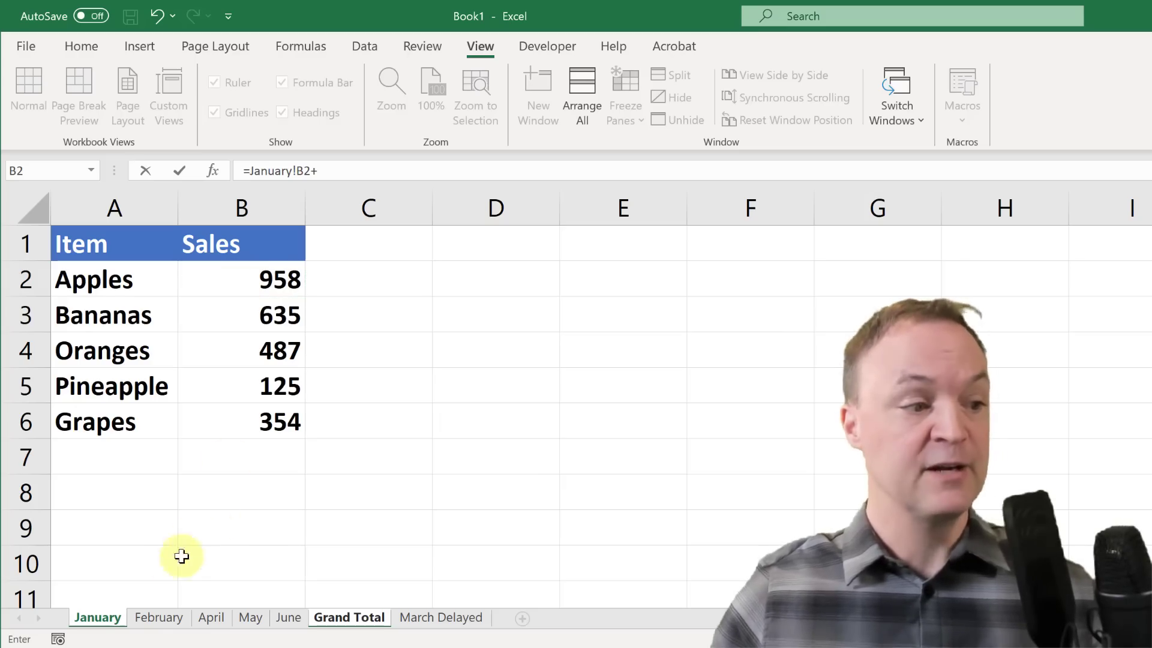
{"action": "left_click", "coordinate": [168, 615]}
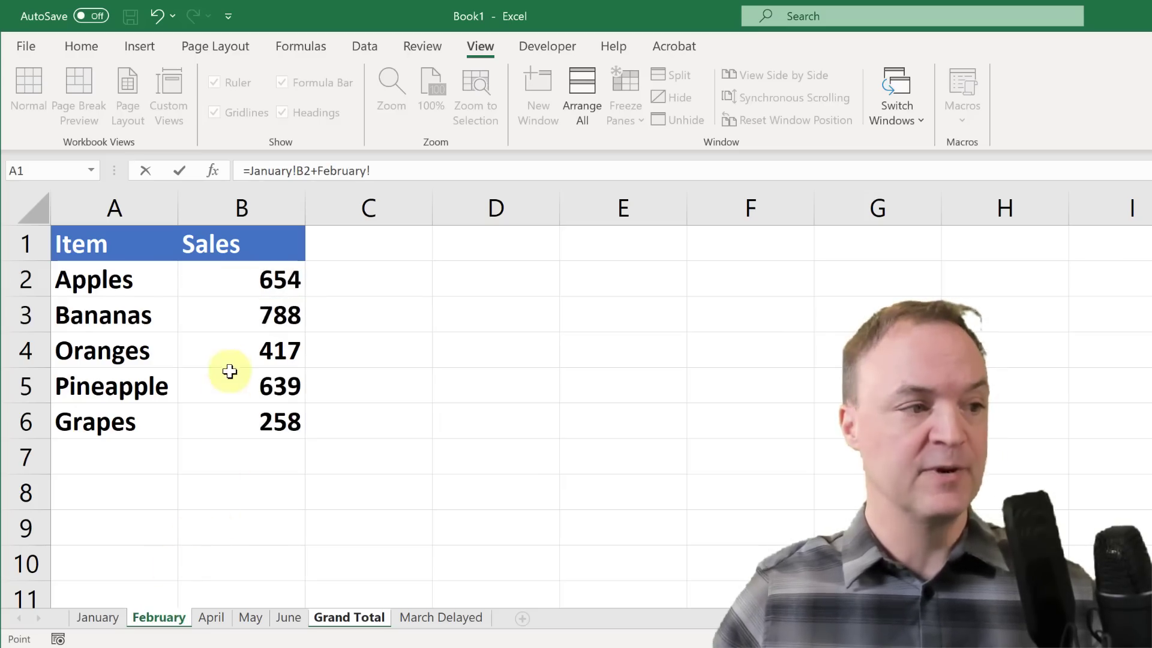
{"action": "left_click", "coordinate": [256, 290]}
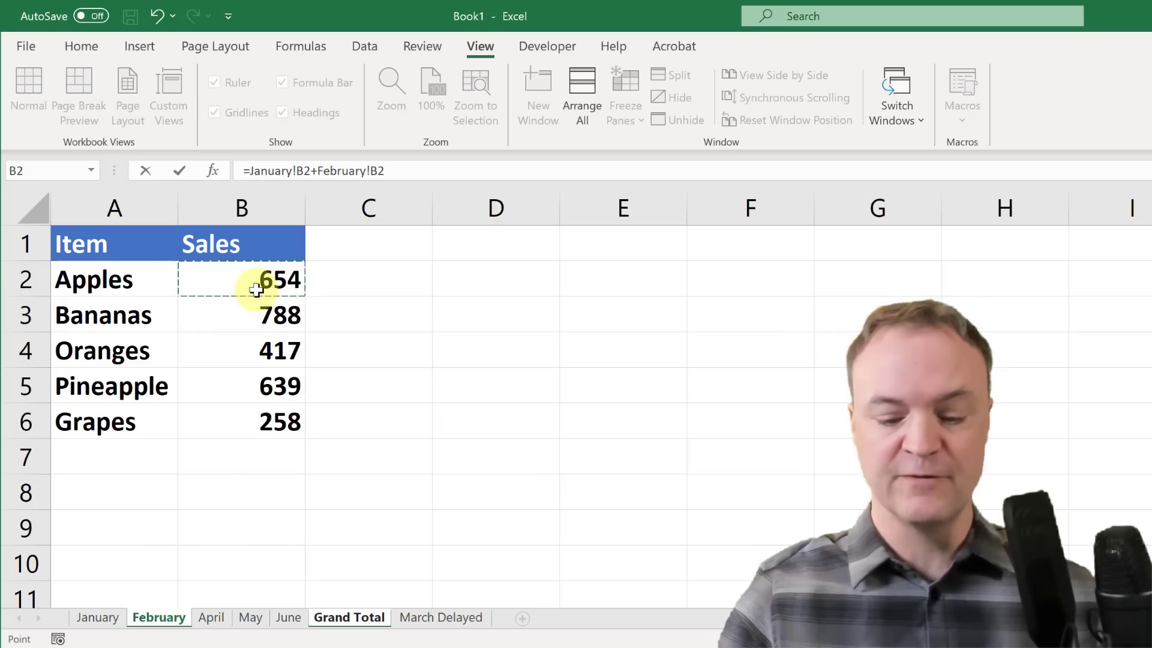
{"action": "key", "text": "Return"}
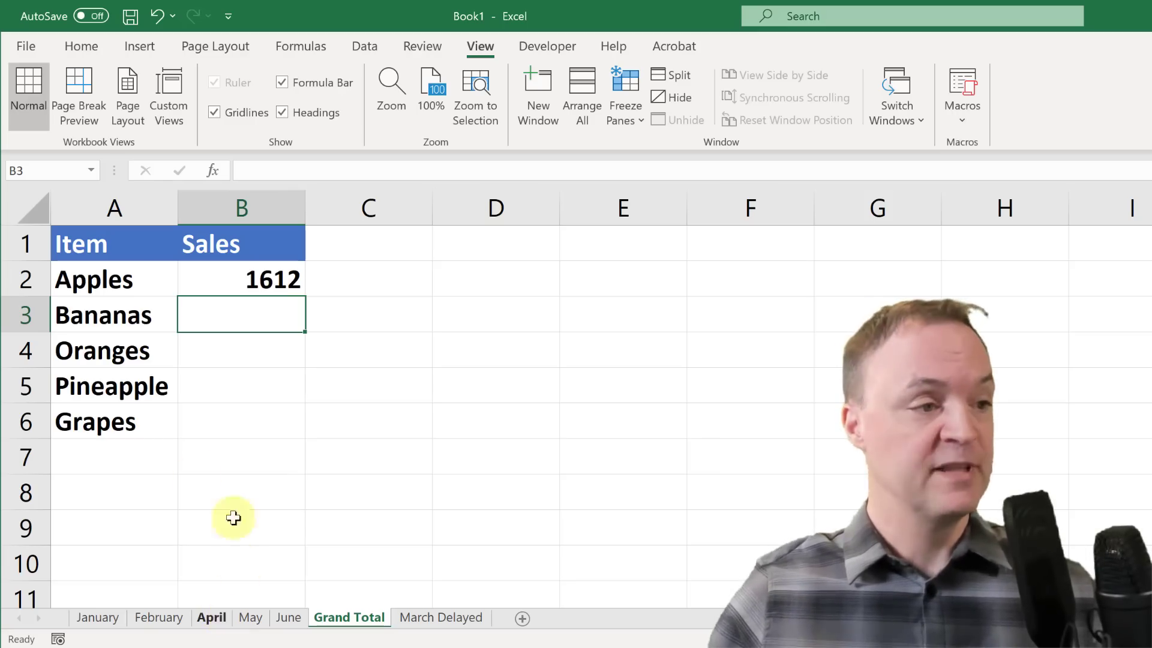
Delete the Apples formula from Grand Total B2, then check January and February and come back.
{"action": "left_click", "coordinate": [239, 290]}
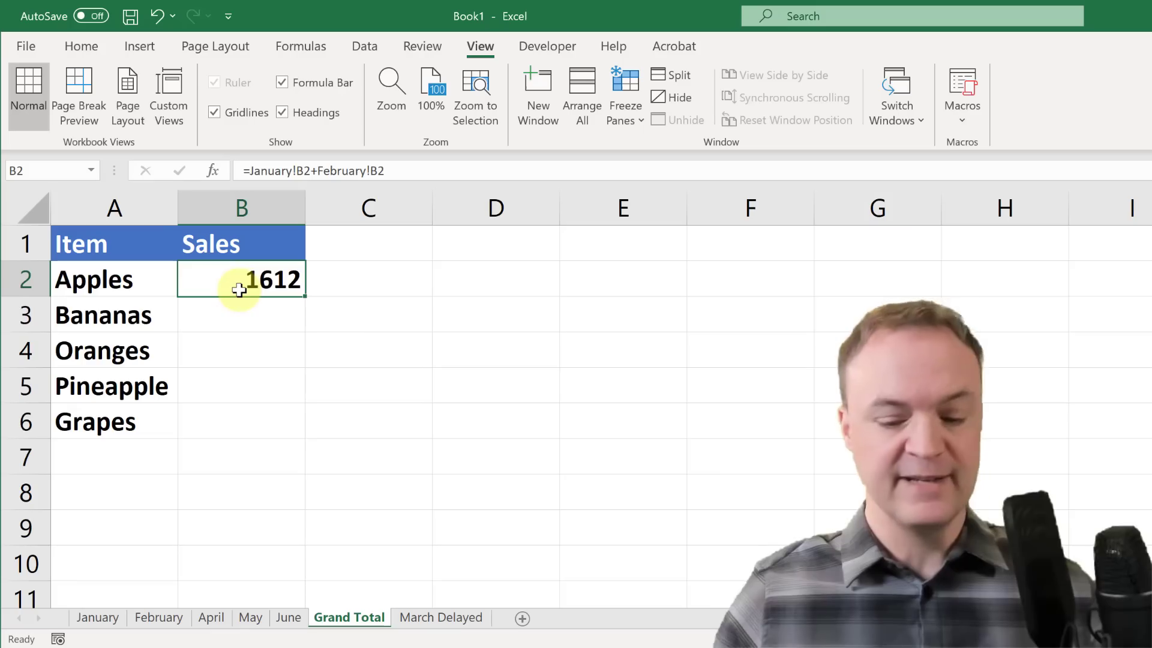
{"action": "key", "text": "Delete"}
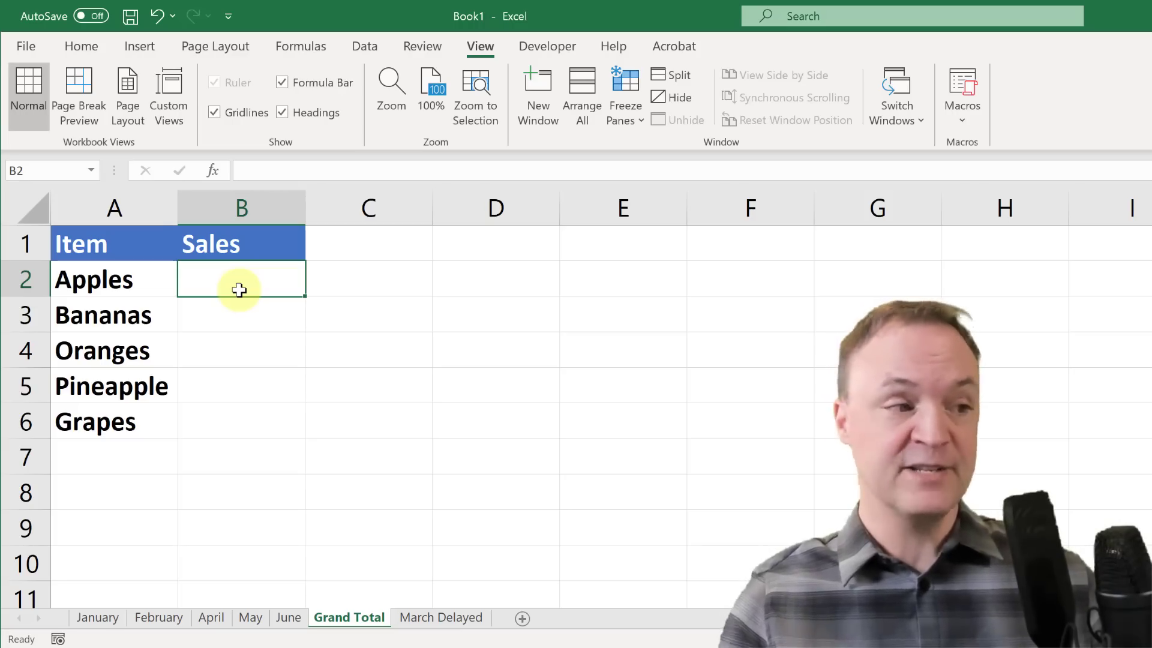
{"action": "left_click", "coordinate": [98, 617]}
{"action": "left_click", "coordinate": [159, 618]}
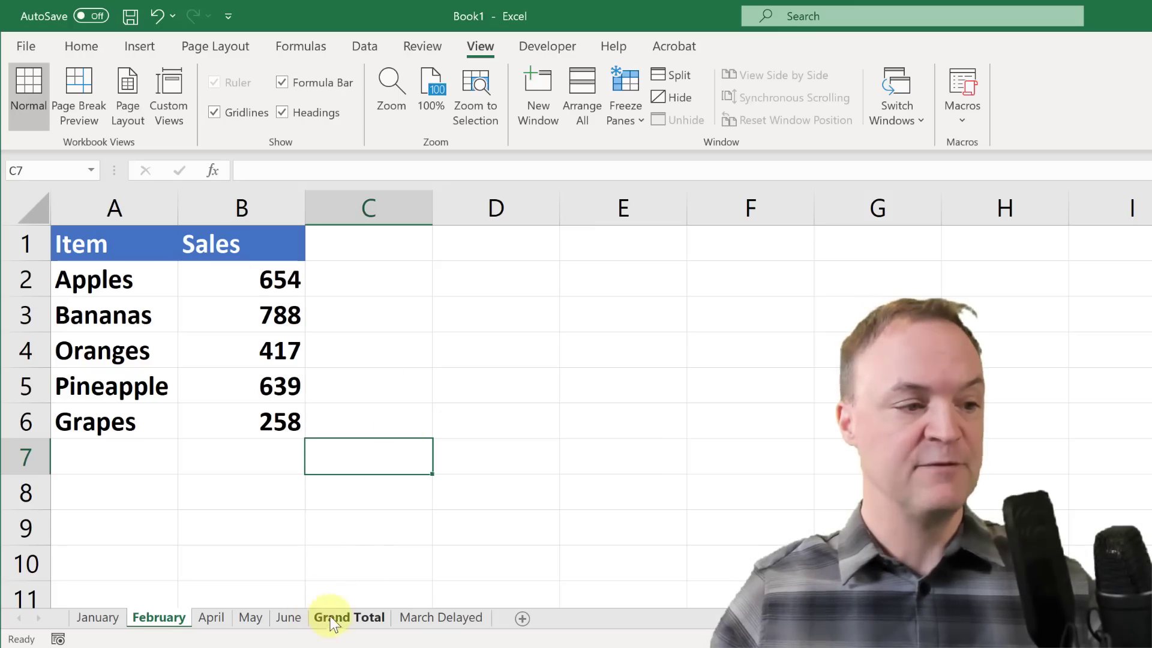
{"action": "left_click", "coordinate": [345, 618]}
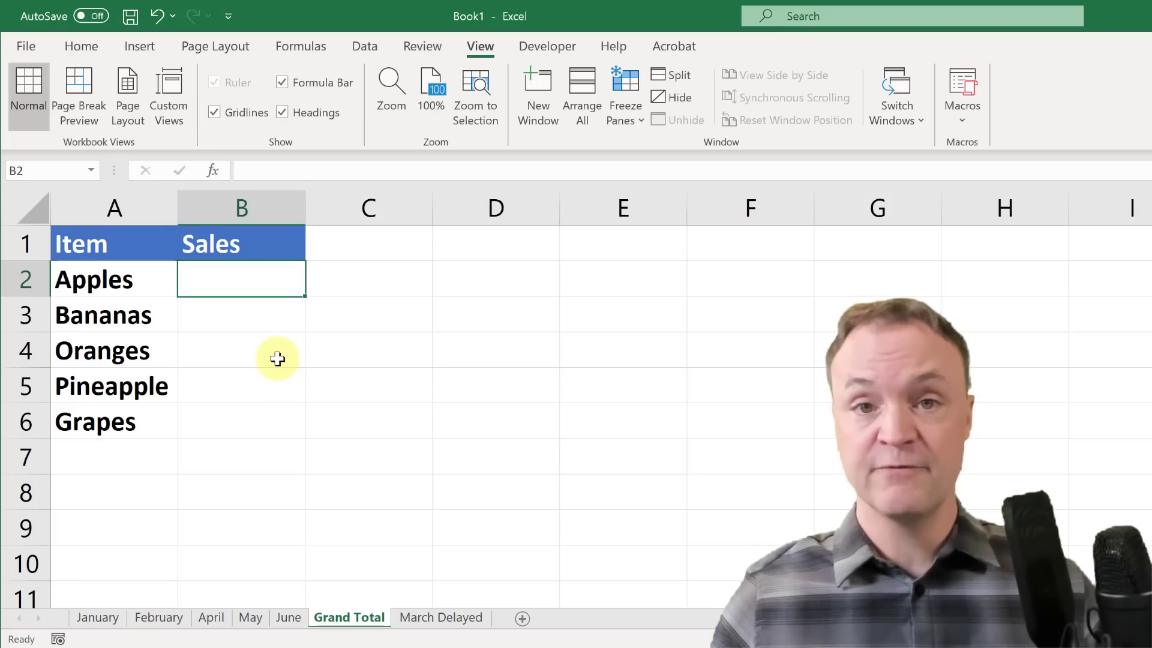
Begin =SUM(January!B2 in Grand Total B2, fixing the '=sun' typo.
{"action": "type", "text": "="}
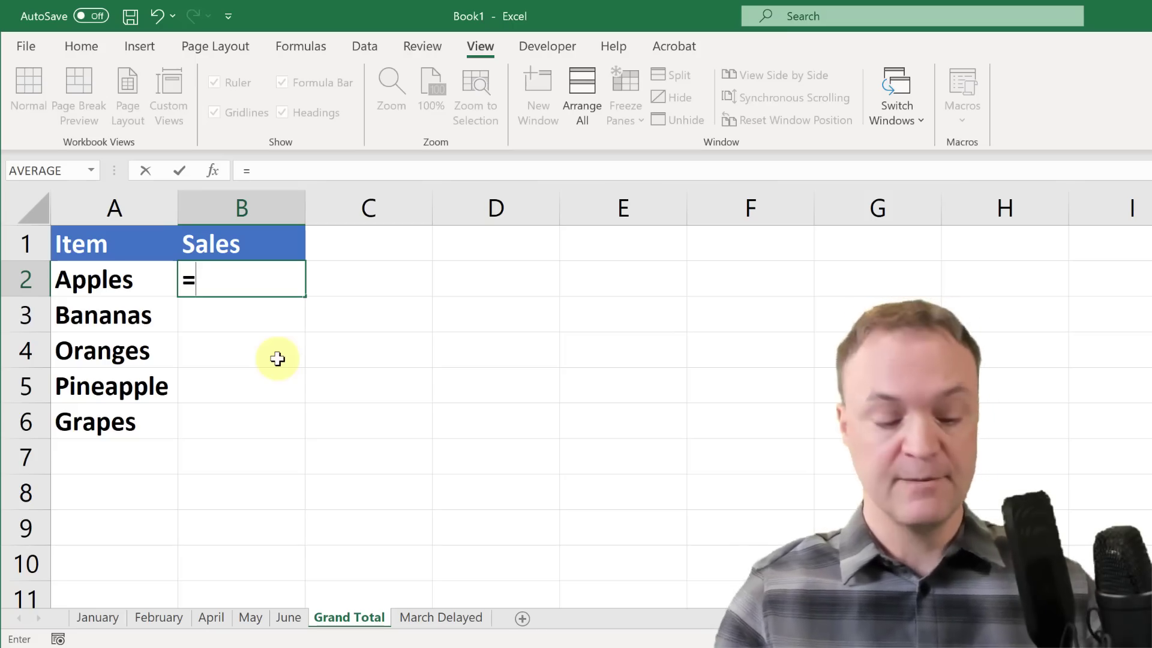
{"action": "type", "text": "sun"}
{"action": "key", "text": "BackSpace"}
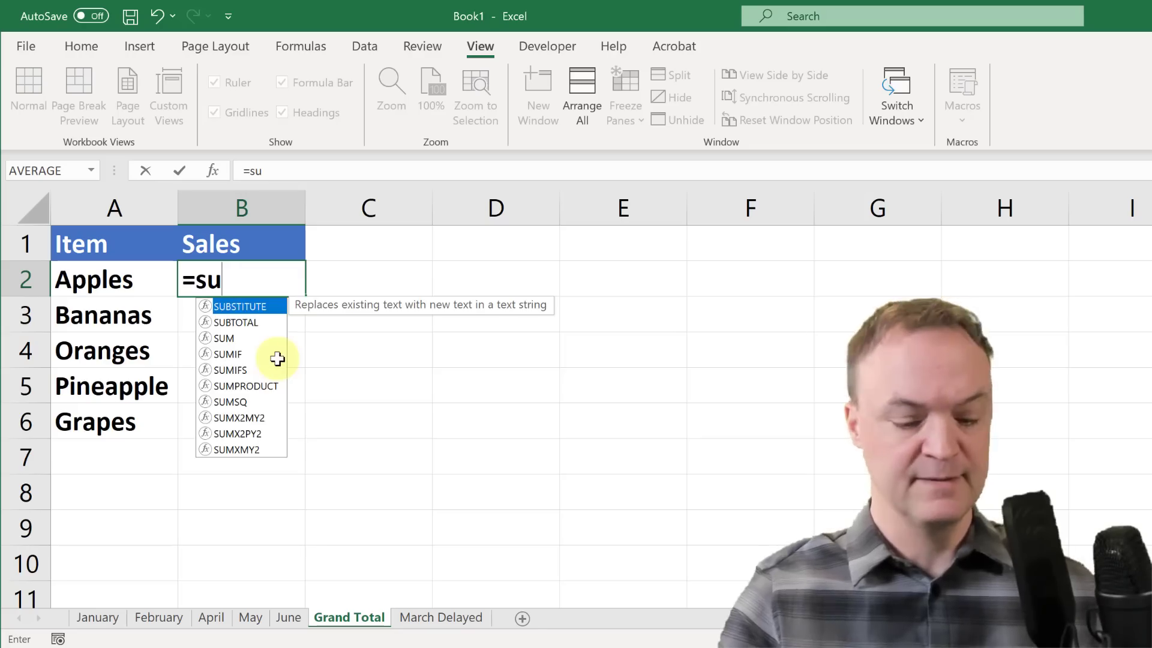
{"action": "type", "text": "m"}
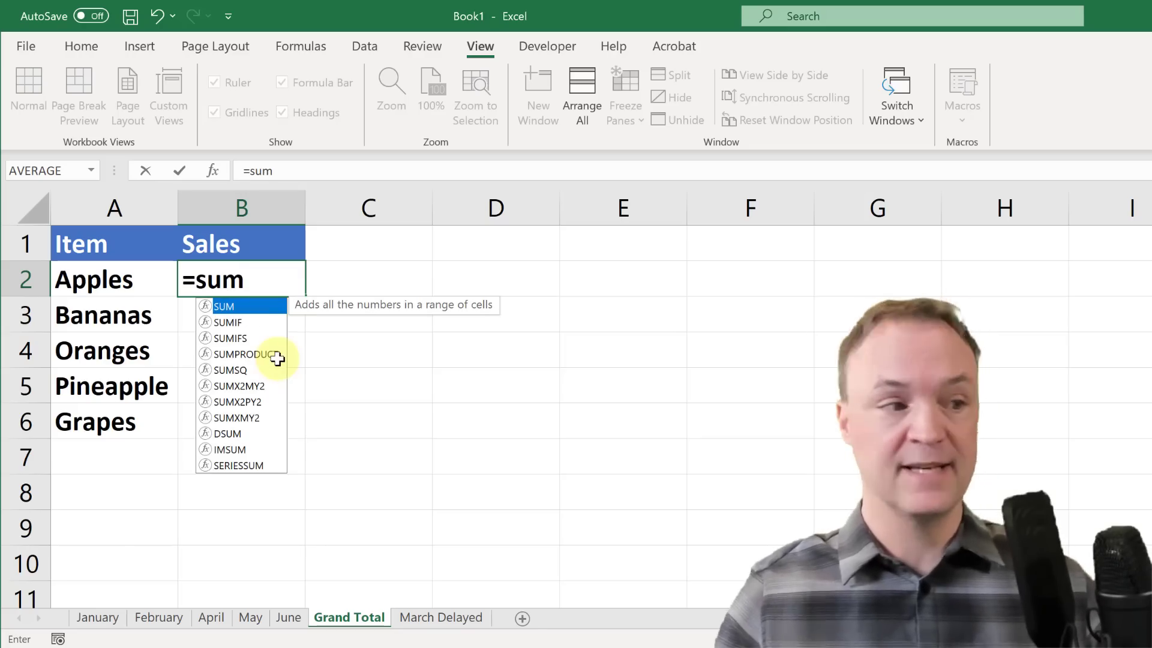
{"action": "double_click", "coordinate": [242, 305]}
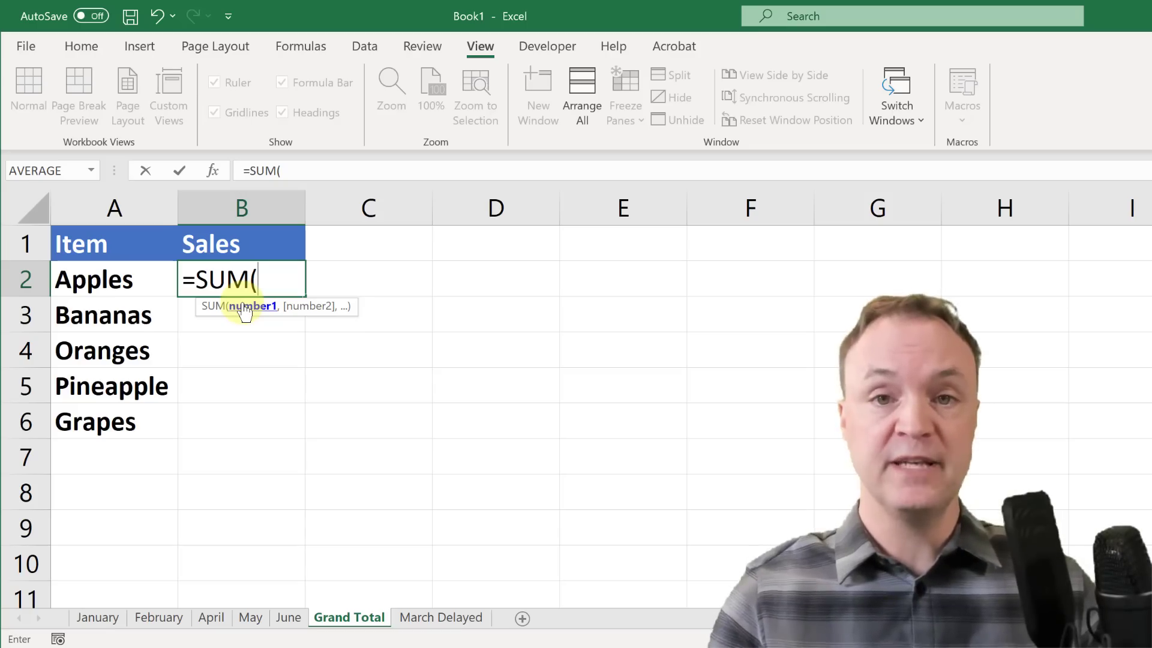
{"action": "left_click", "coordinate": [97, 617]}
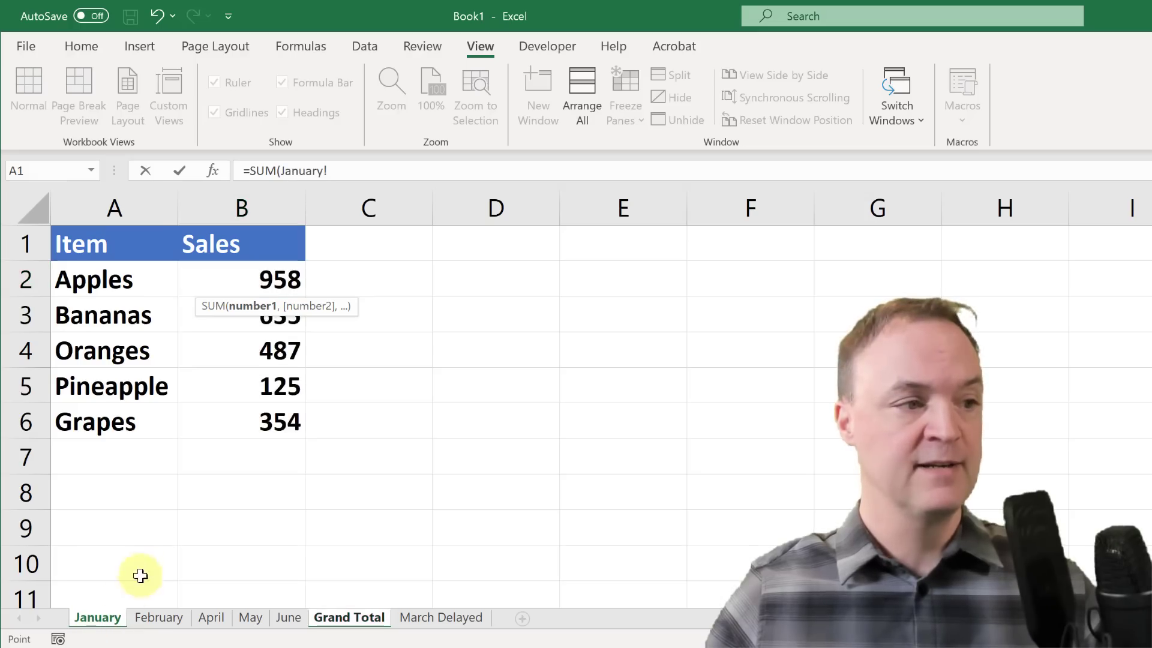
{"action": "left_click", "coordinate": [265, 280]}
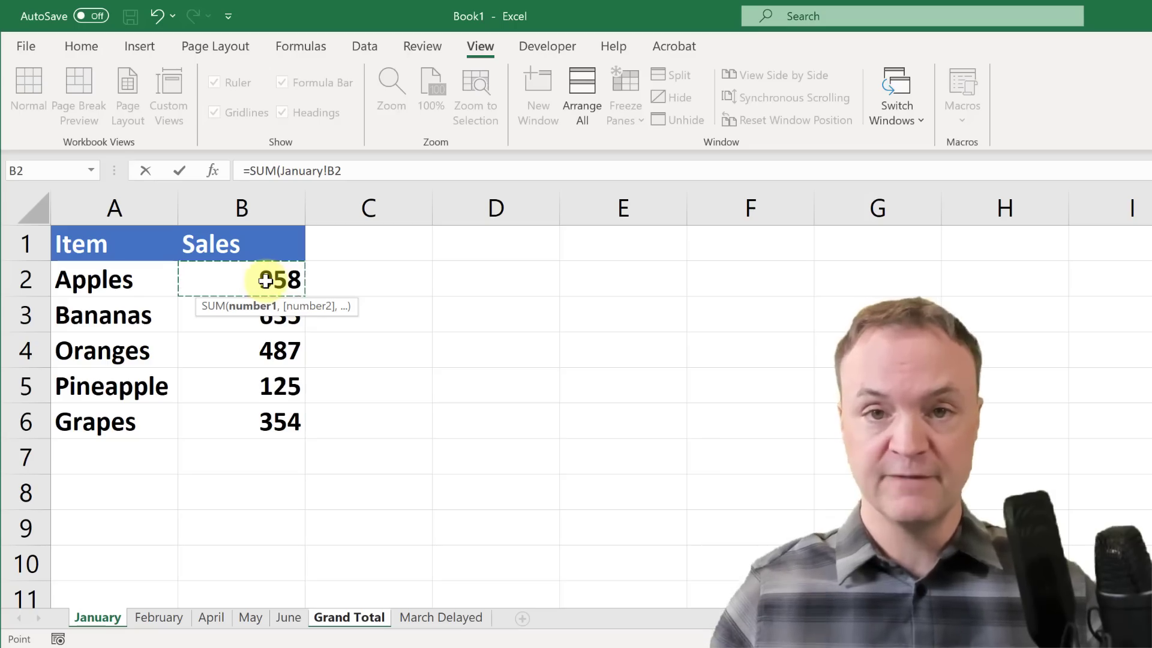
Extend the SUM reference to January:June!B2, close the bracket and commit, giving 3385.
{"action": "left_click", "coordinate": [159, 616], "text": "shift"}
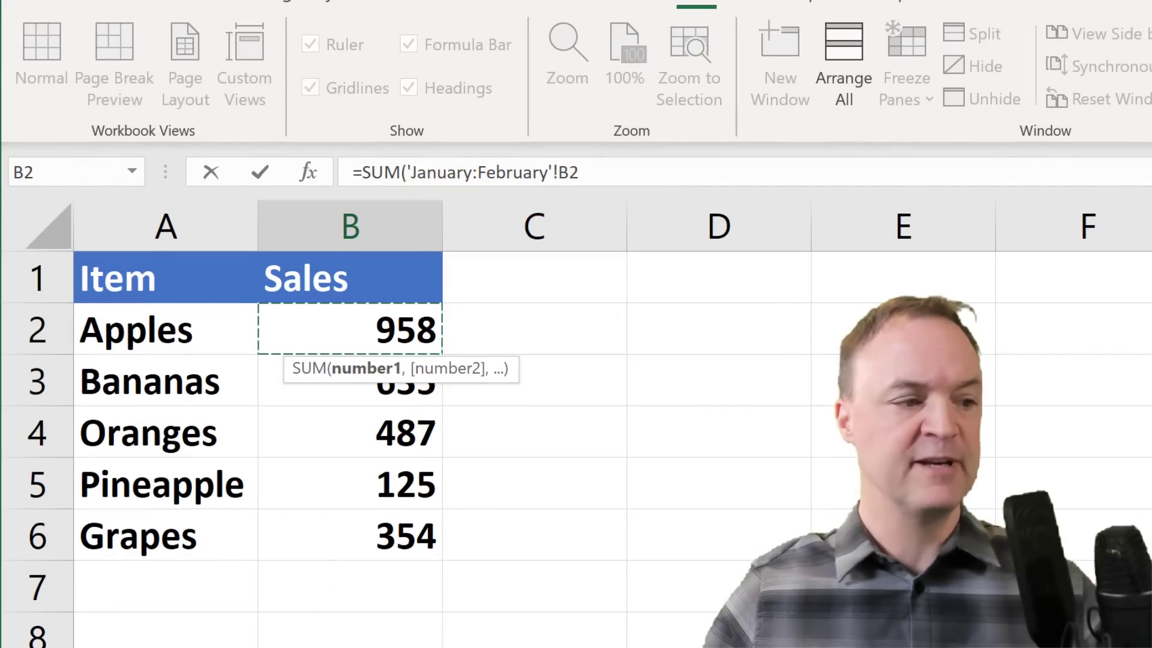
{"action": "left_click", "coordinate": [360, 647], "text": "shift"}
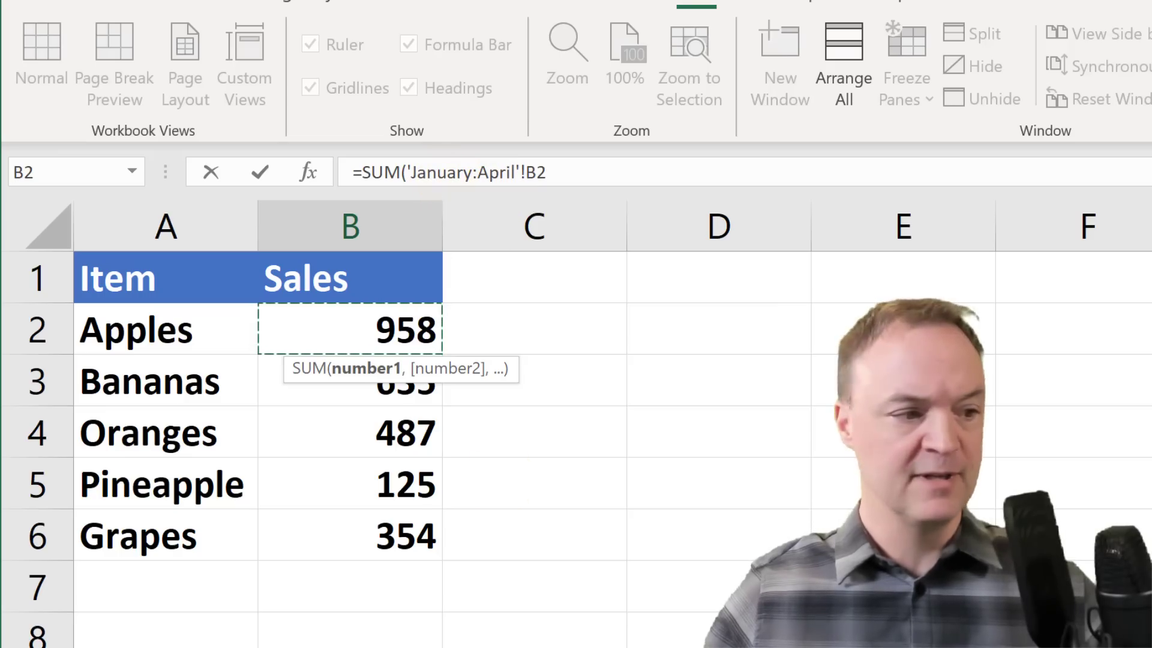
{"action": "left_click", "coordinate": [301, 612], "text": "shift"}
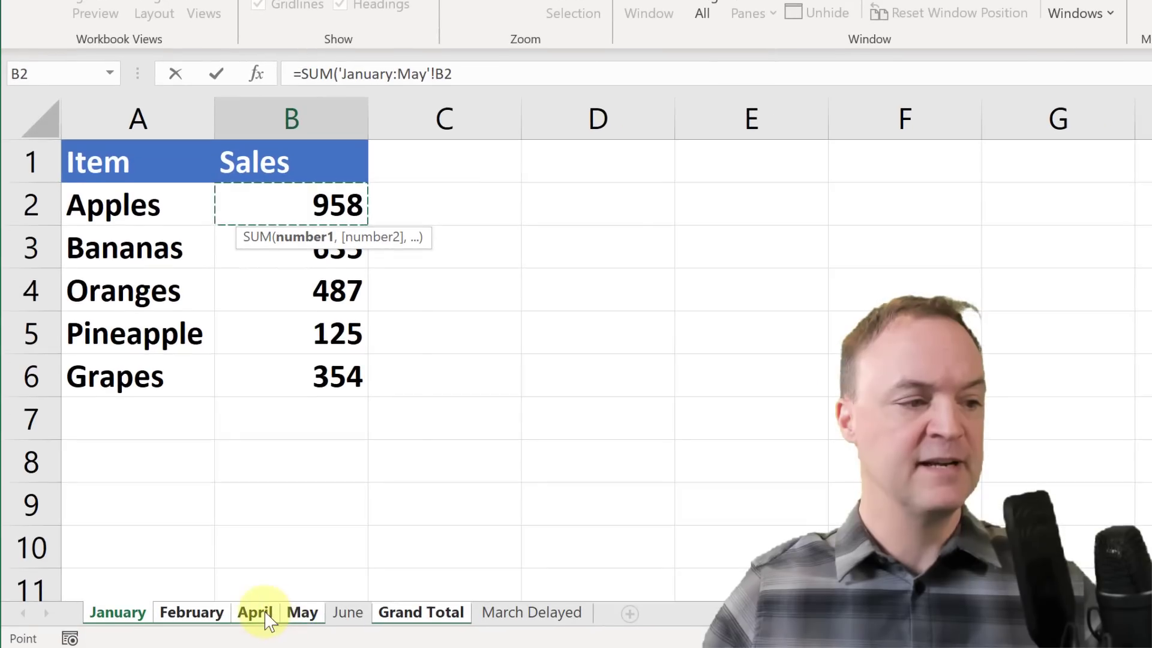
{"action": "left_click", "coordinate": [254, 616], "text": "shift"}
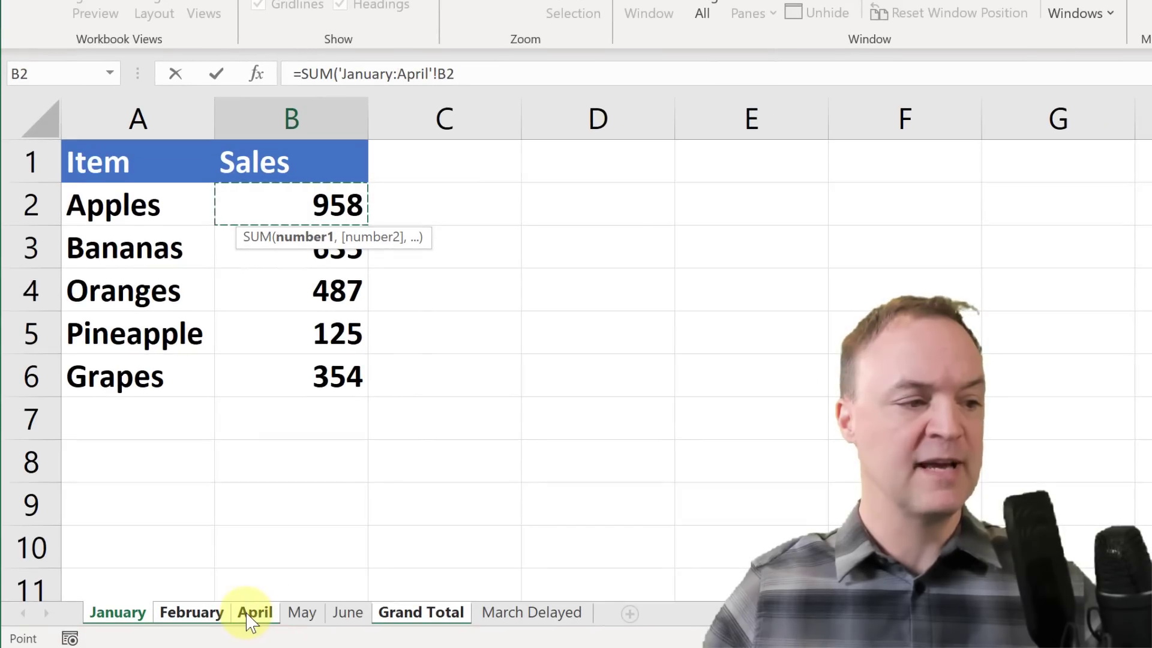
{"action": "left_click", "coordinate": [191, 613], "text": "shift"}
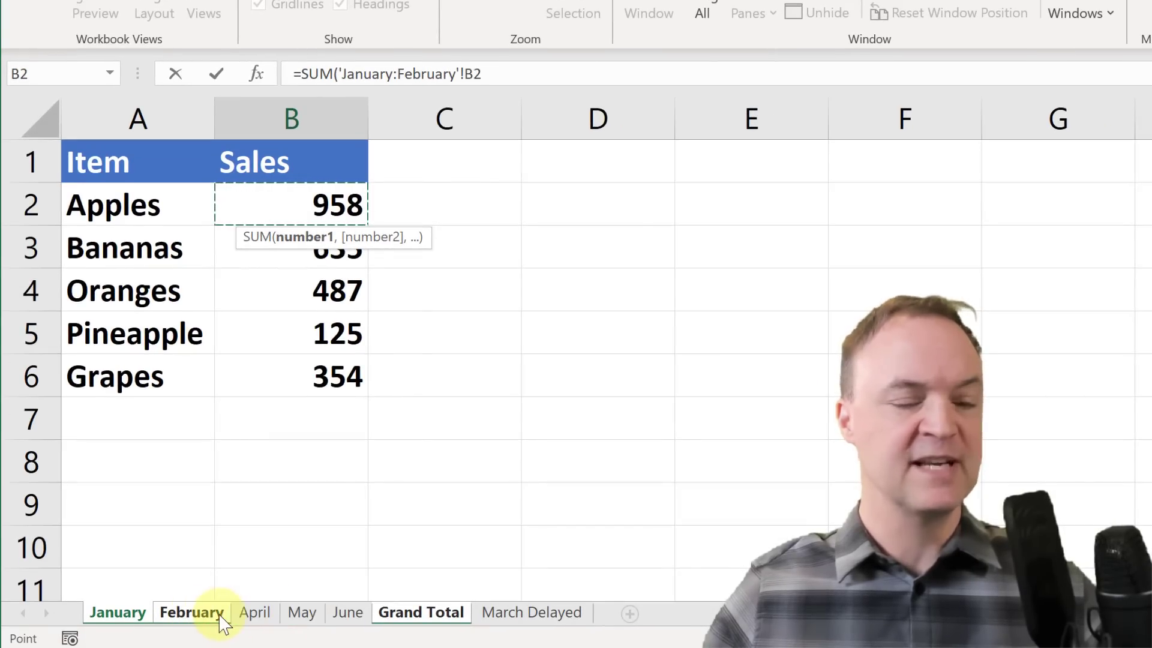
{"action": "left_click", "coordinate": [348, 618], "text": "shift"}
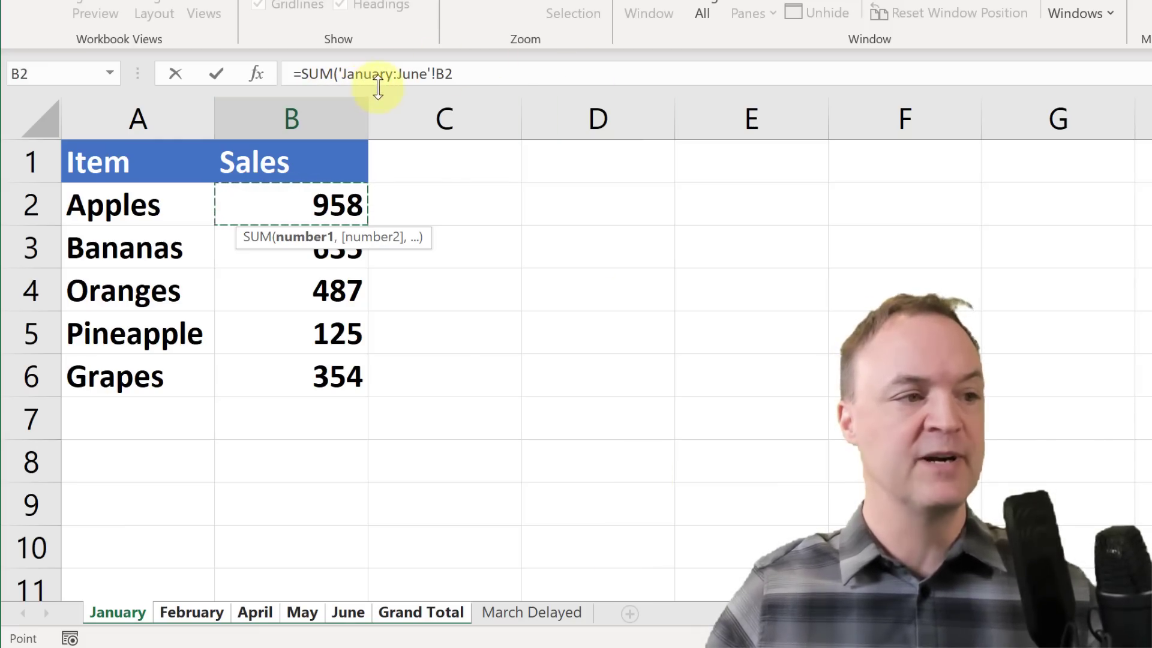
{"action": "left_click", "coordinate": [486, 78]}
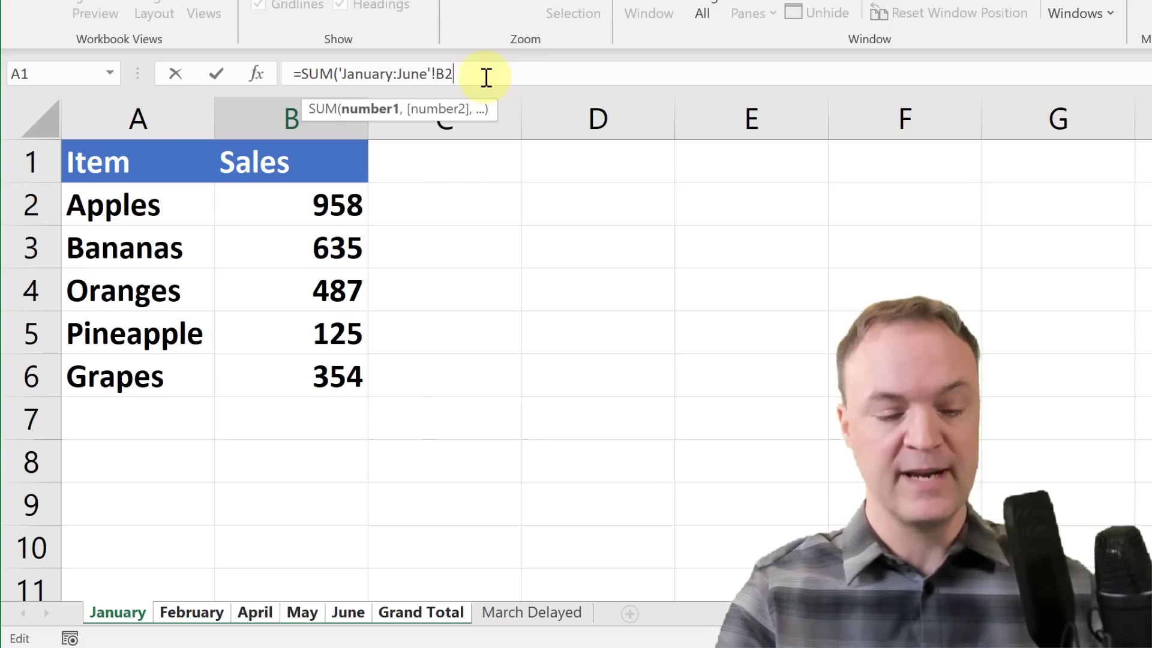
{"action": "type", "text": ")"}
{"action": "key", "text": "Return"}
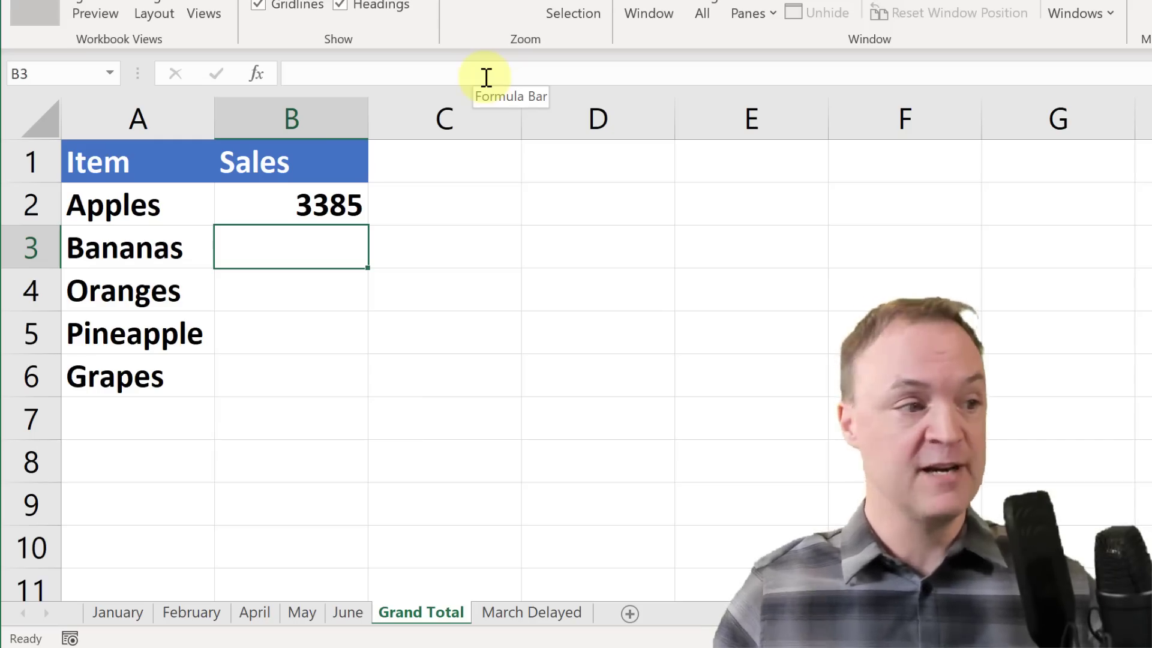
Fill the B2 3-D SUM down to B6: Bananas 2811, Oranges 1917, Pineapple 1349, Grapes 1180.
{"action": "left_click", "coordinate": [345, 205]}
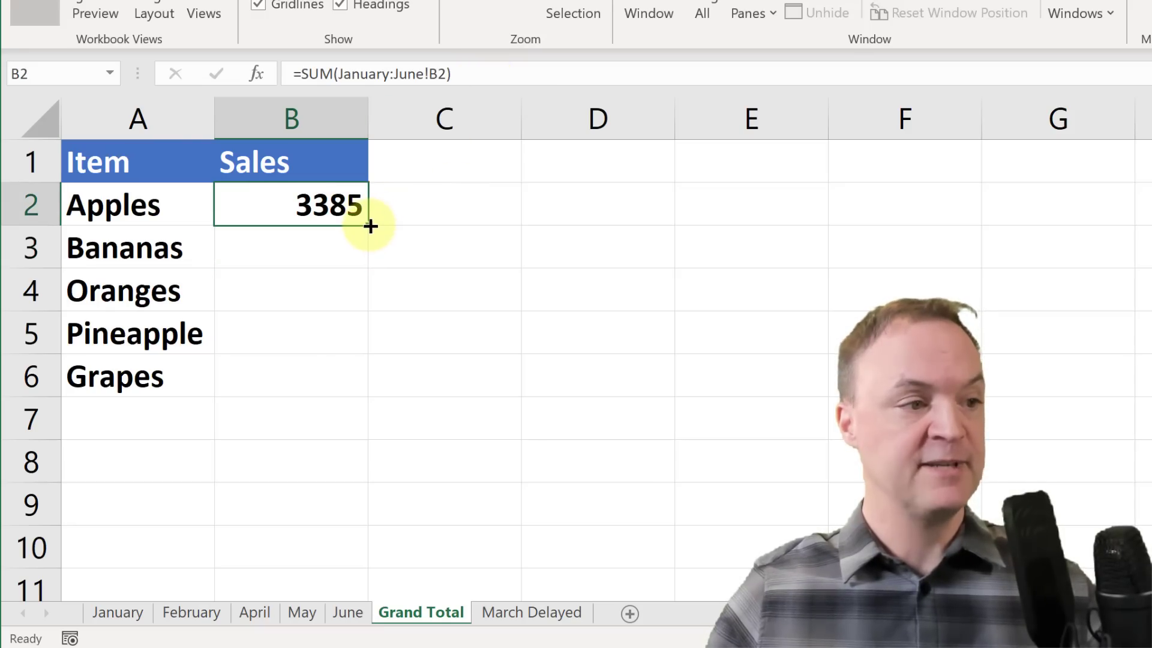
{"action": "left_click_drag", "start_coordinate": [370, 226], "coordinate": [357, 388]}
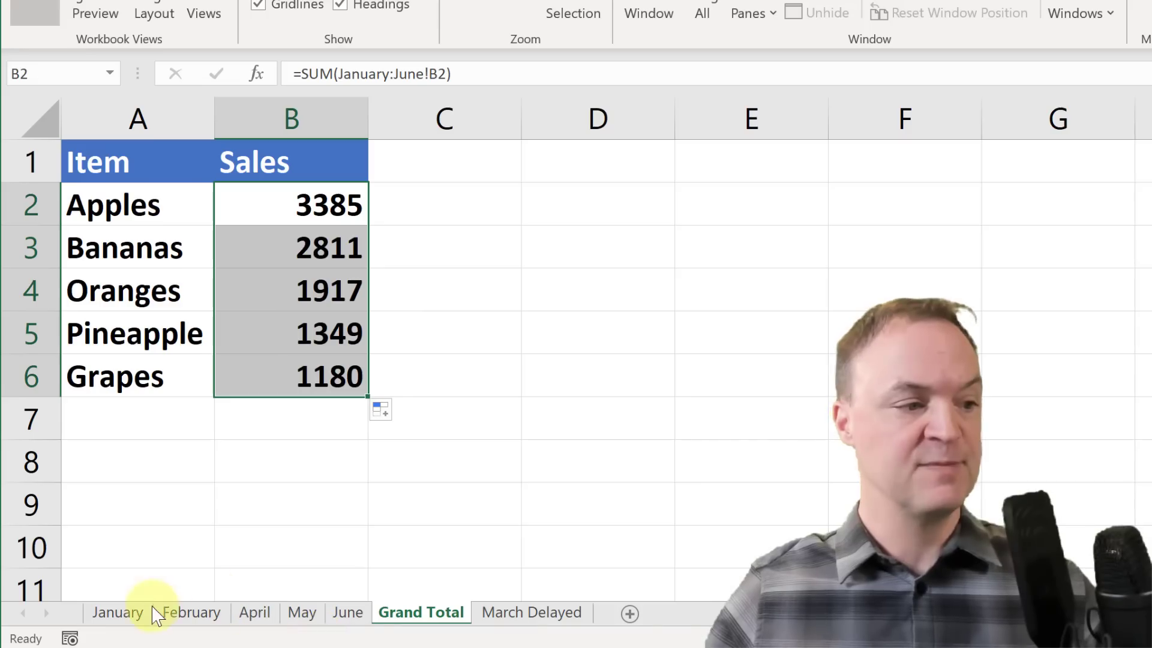
Change January's Apples sales from 958 to 50000 and confirm Grand Total shows 52427.
{"action": "left_click", "coordinate": [120, 611]}
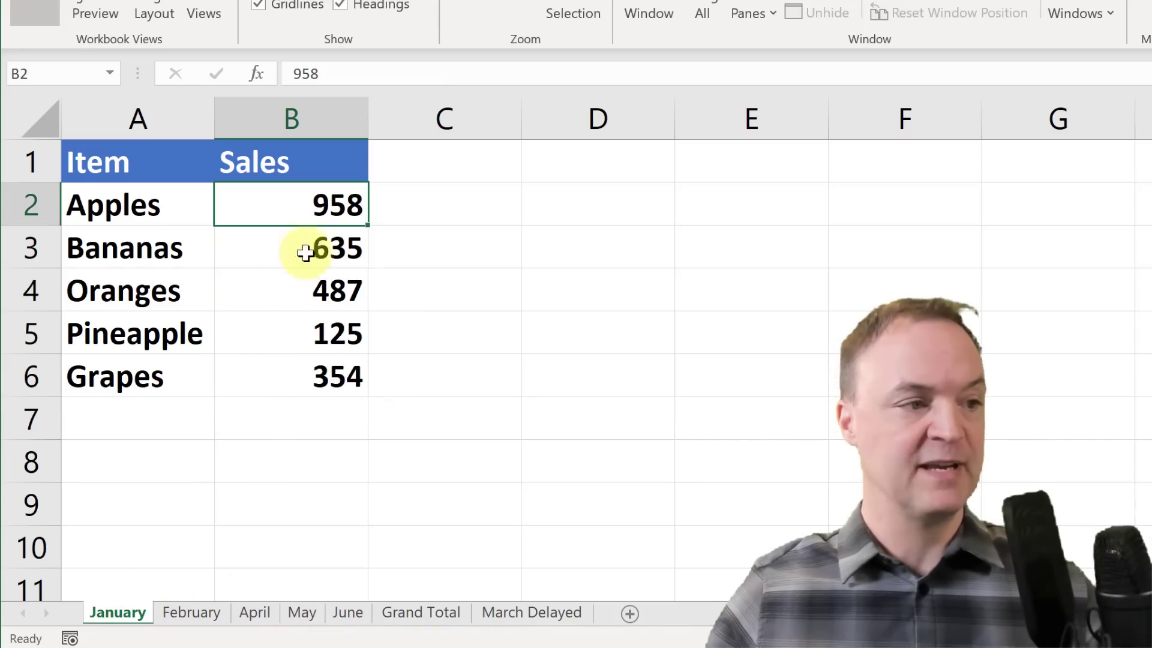
{"action": "double_click", "coordinate": [327, 210]}
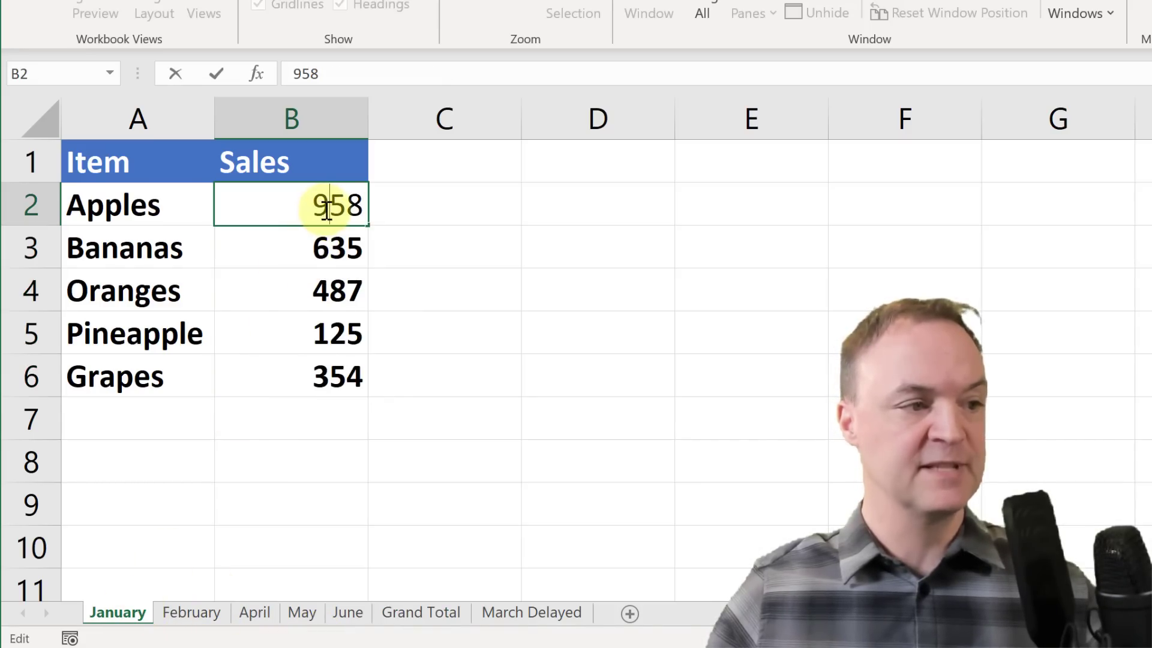
{"action": "left_click_drag", "start_coordinate": [300, 204], "coordinate": [398, 193]}
{"action": "type", "text": "50"}
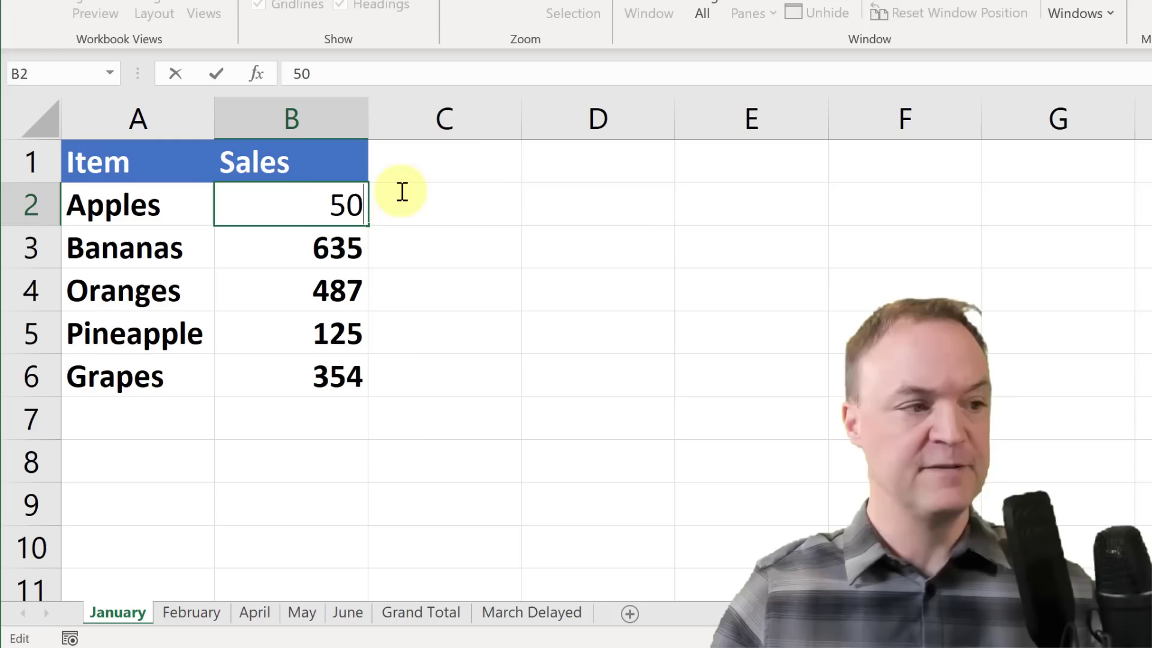
{"action": "type", "text": "000"}
{"action": "key", "text": "Return"}
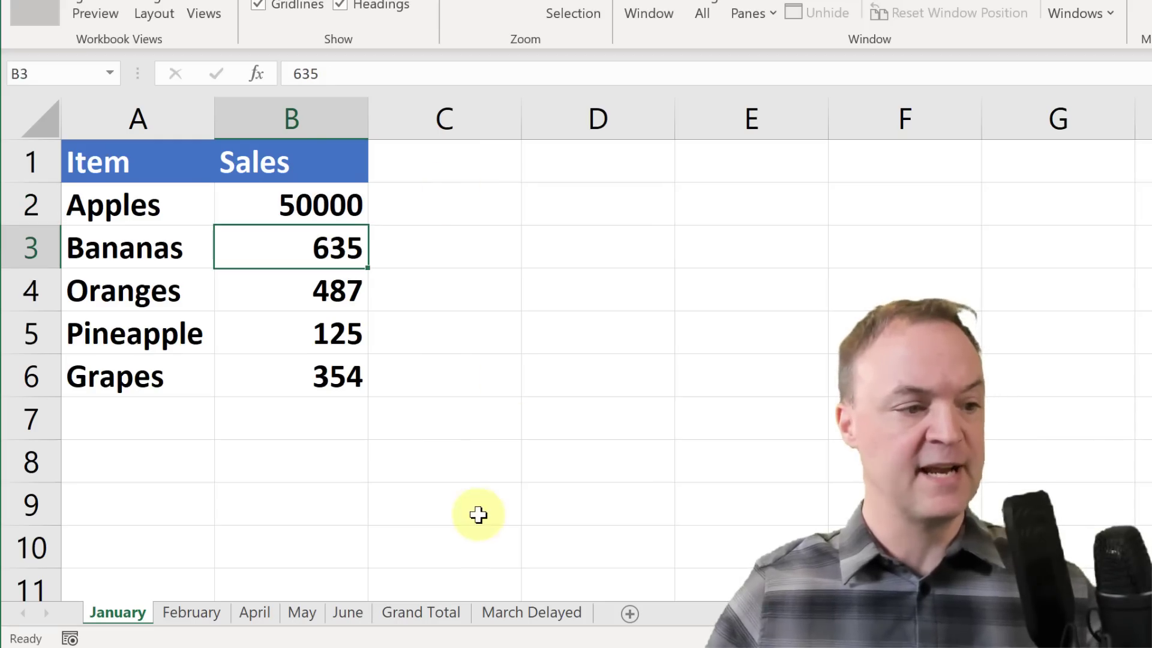
{"action": "left_click", "coordinate": [425, 613]}
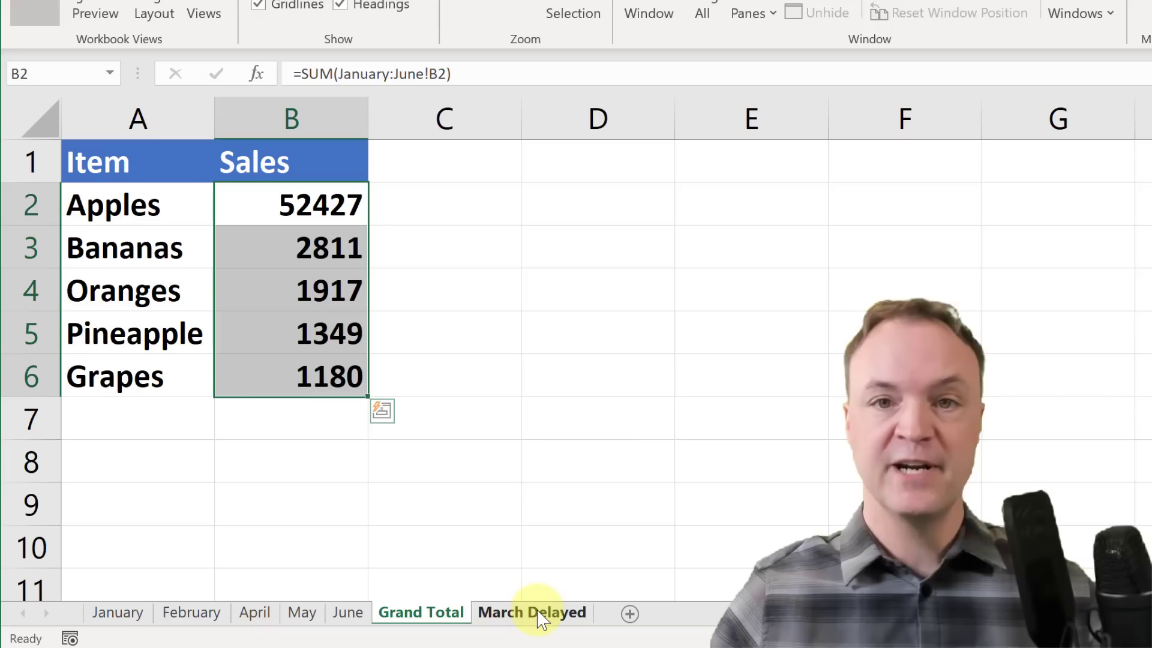
Move March Delayed between February and April, then change its Pineapple sales from 545 to 50000.
{"action": "left_click_drag", "start_coordinate": [541, 618], "coordinate": [303, 627]}
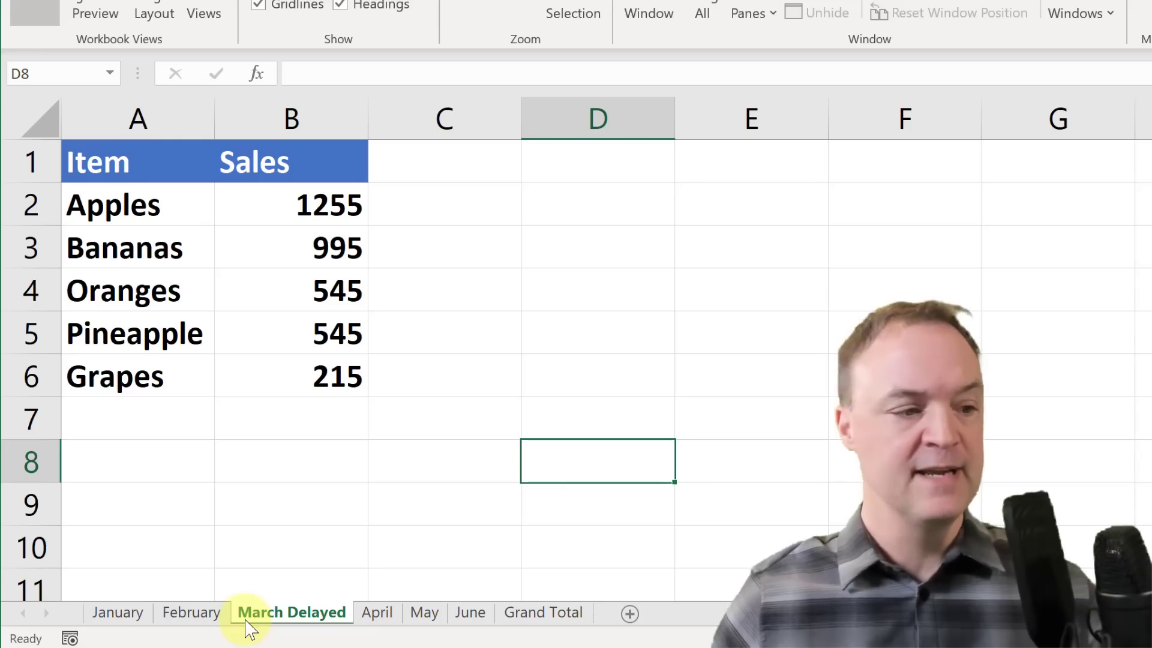
{"action": "left_click", "coordinate": [536, 618]}
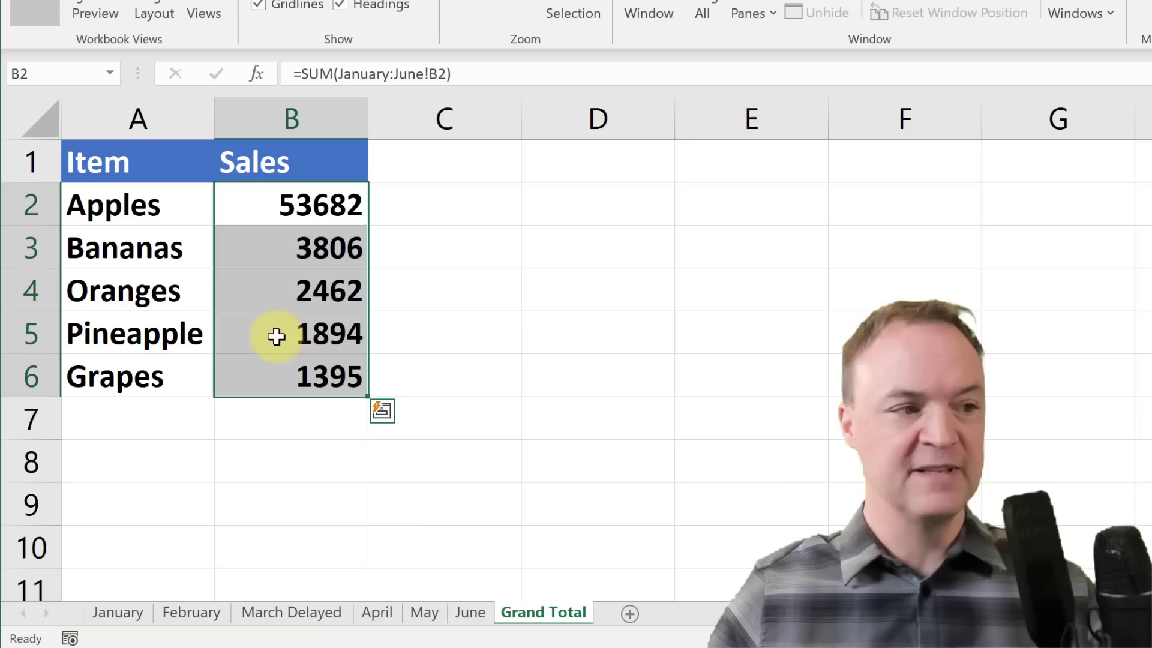
{"action": "left_click", "coordinate": [296, 614]}
{"action": "double_click", "coordinate": [324, 334]}
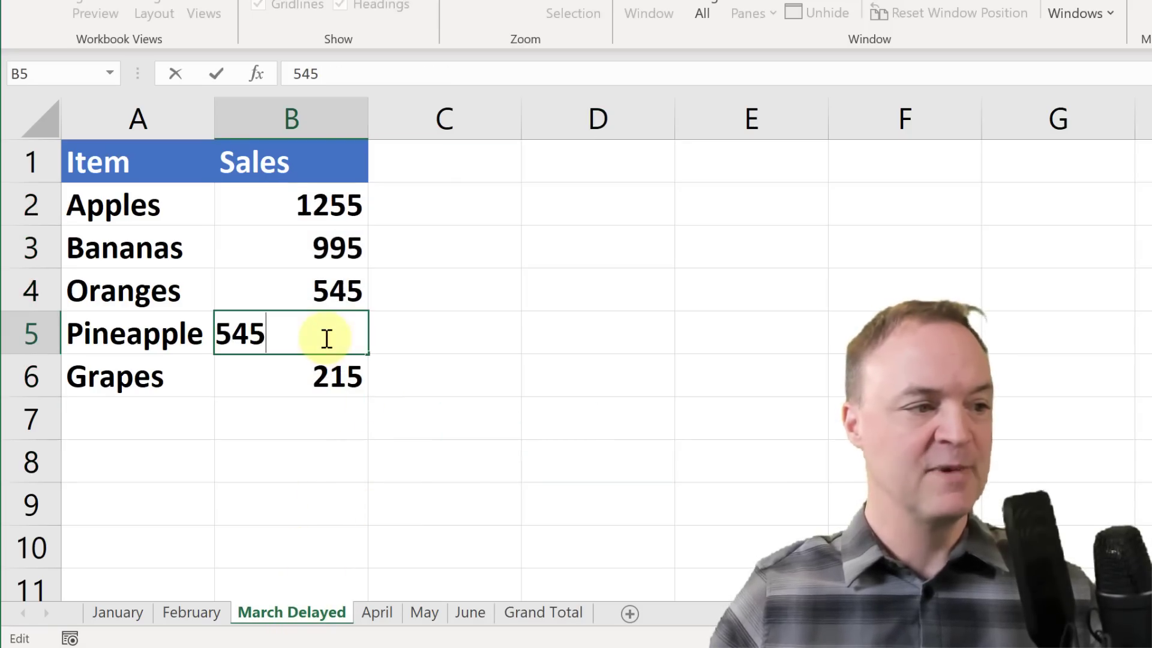
{"action": "left_click_drag", "start_coordinate": [327, 336], "coordinate": [221, 341]}
{"action": "type", "text": "50000"}
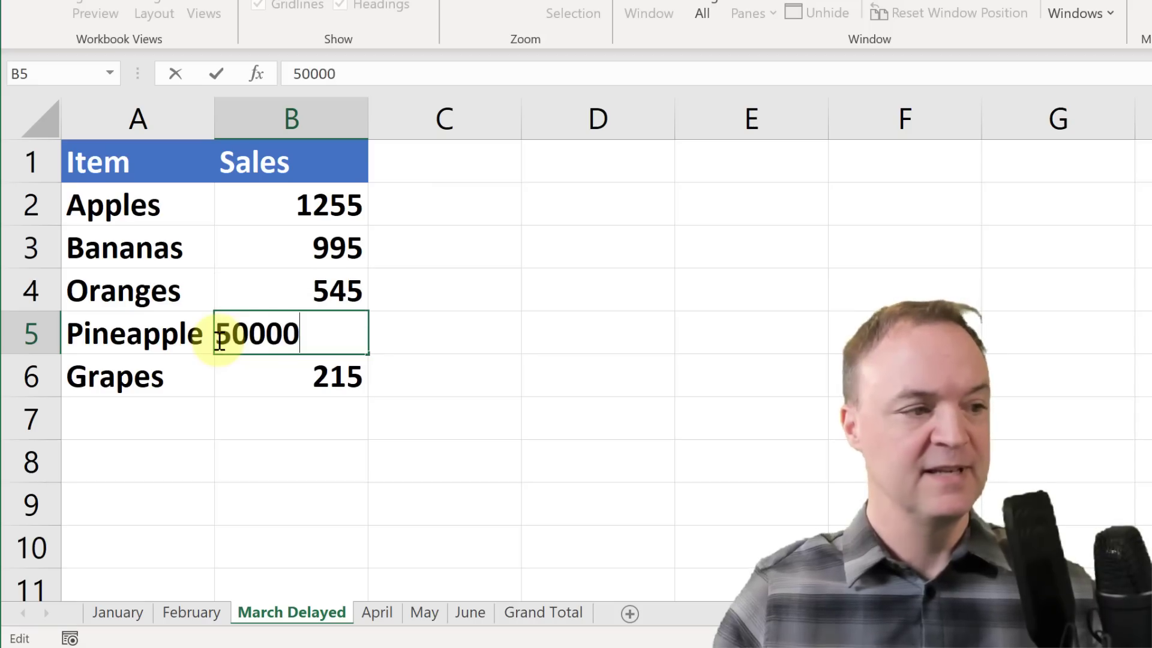
{"action": "key", "text": "Return"}
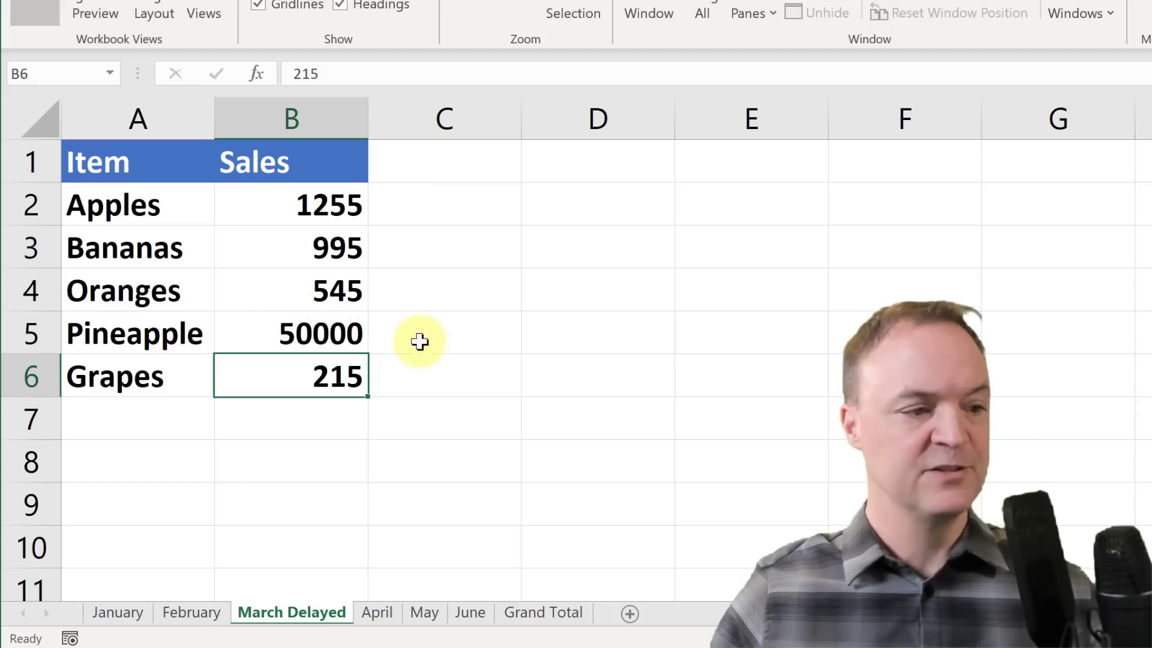
Check Grand Total's Pineapple formula in B5, now totalling 51349.
{"action": "left_click", "coordinate": [542, 618]}
{"action": "left_click", "coordinate": [386, 359]}
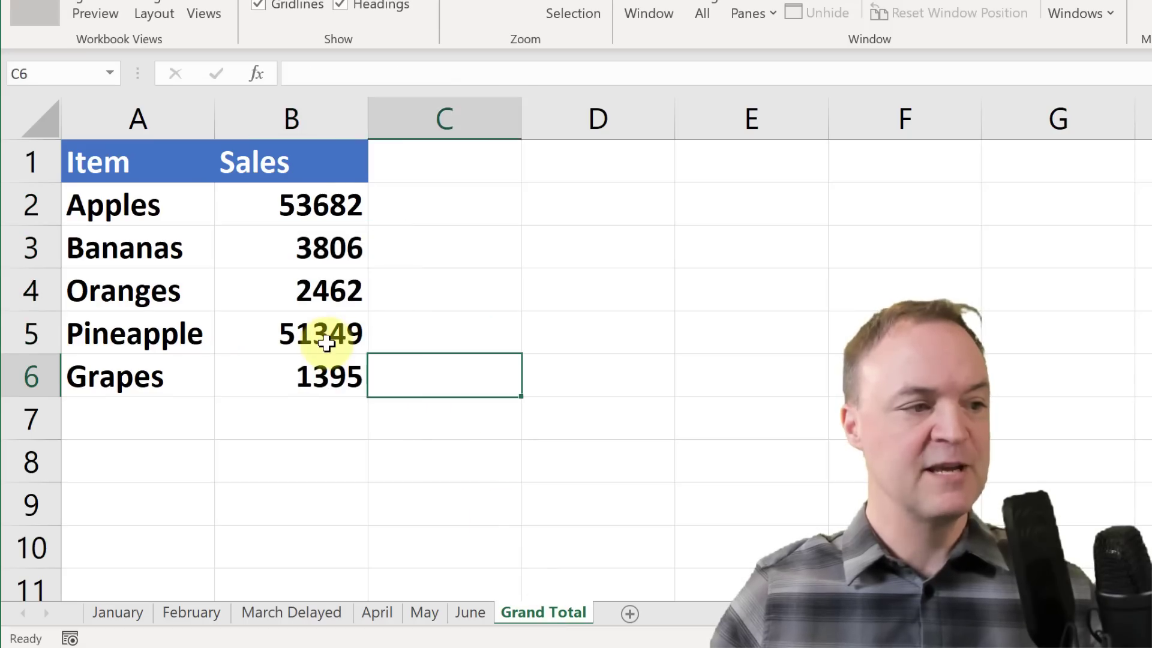
{"action": "left_click", "coordinate": [325, 343]}
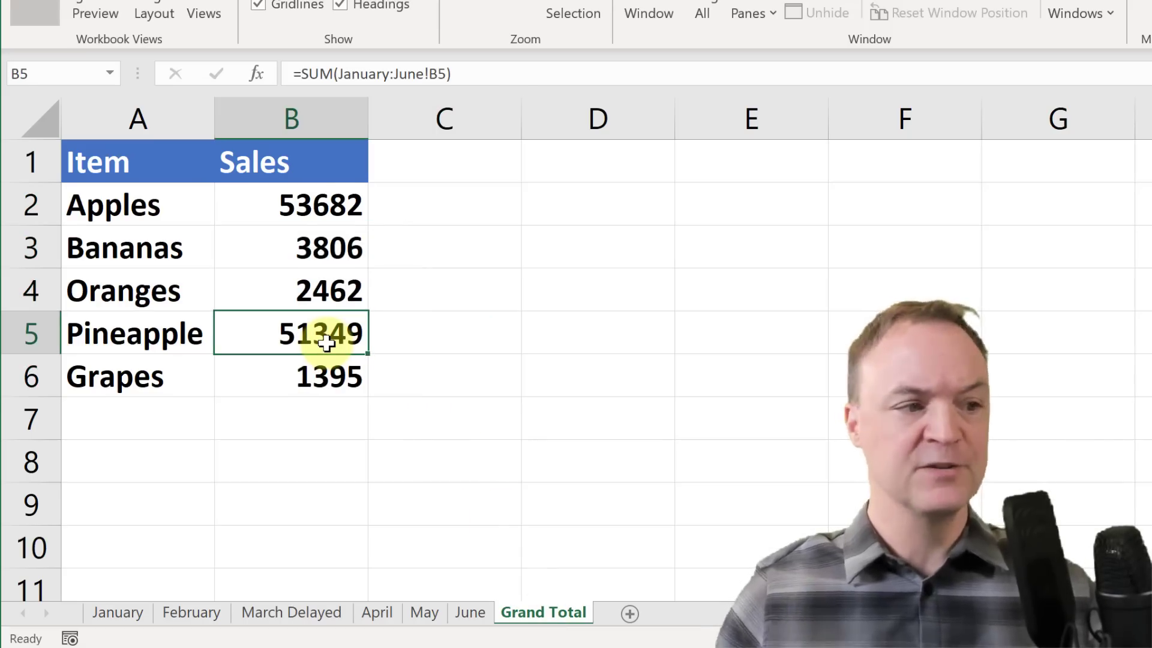